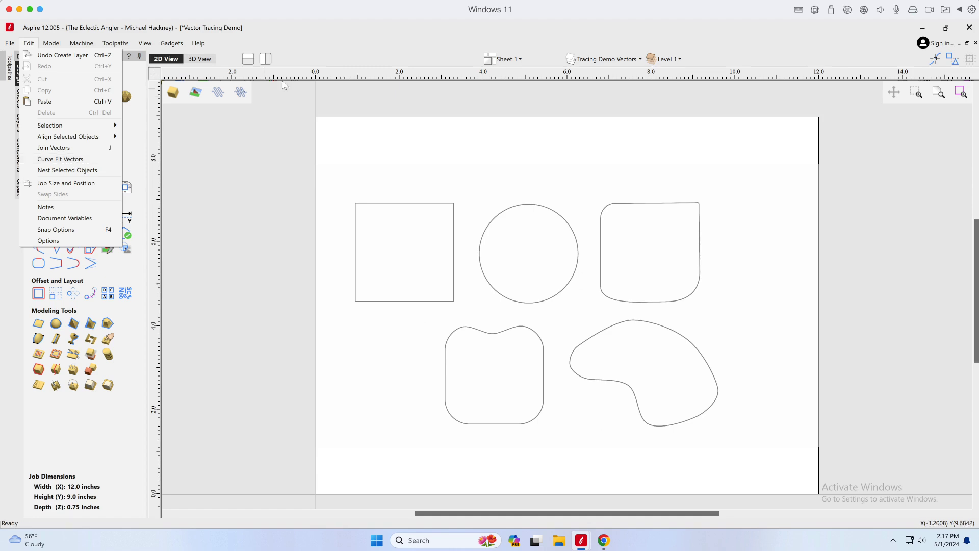
# - Start a polyline and turn off both geometry snapping and smart snapping
pyautogui.click(428, 29)
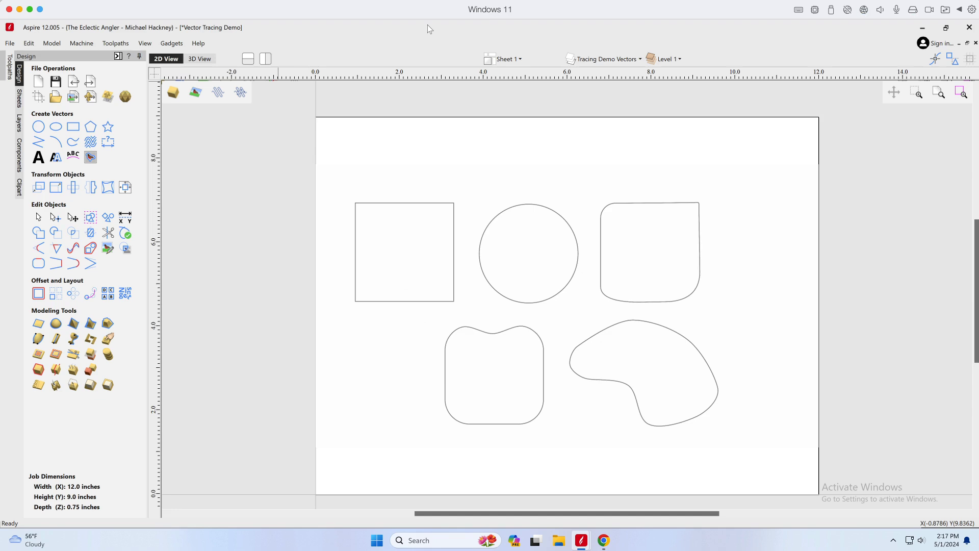
pyautogui.click(38, 143)
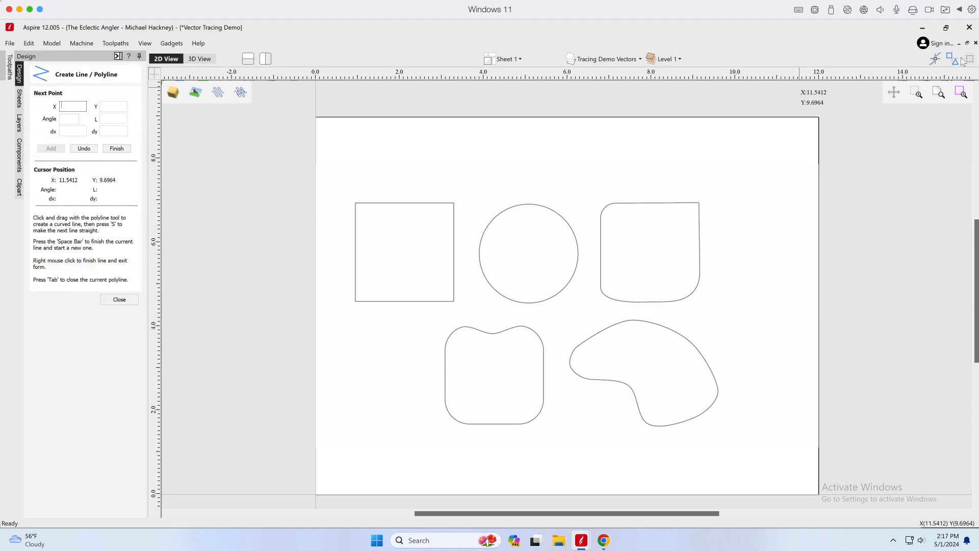
pyautogui.click(936, 59)
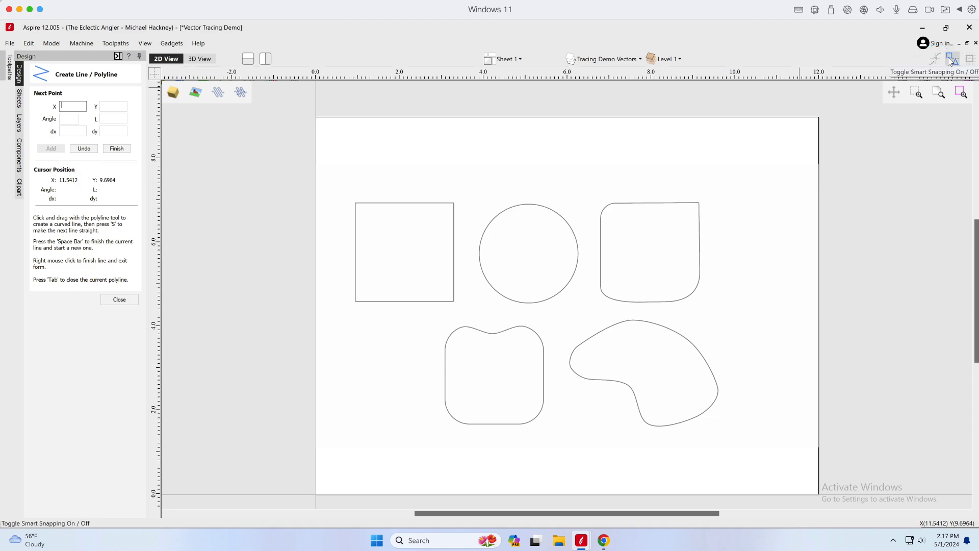
pyautogui.click(950, 59)
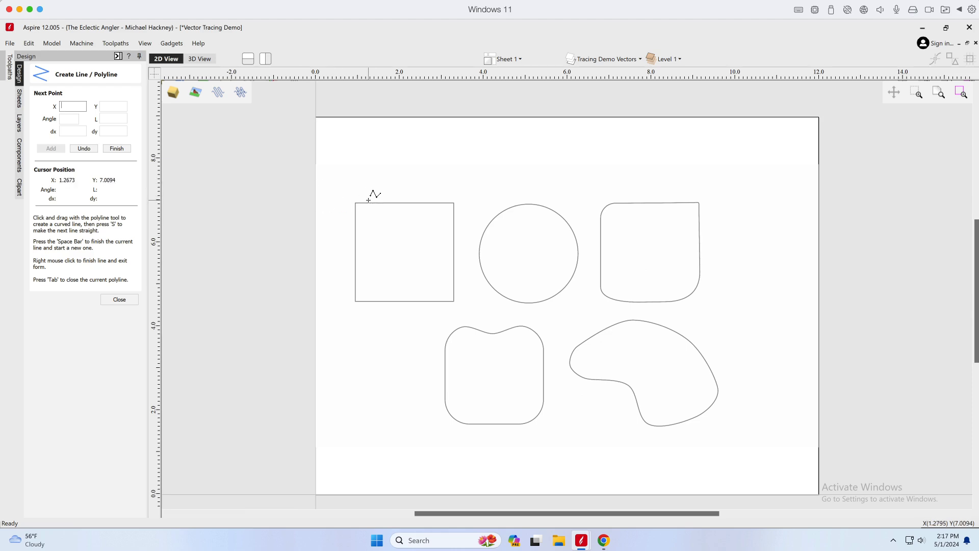
# - Trace the square with a closed straight-sided polyline through its four corners
pyautogui.scroll(2, 359, 220)
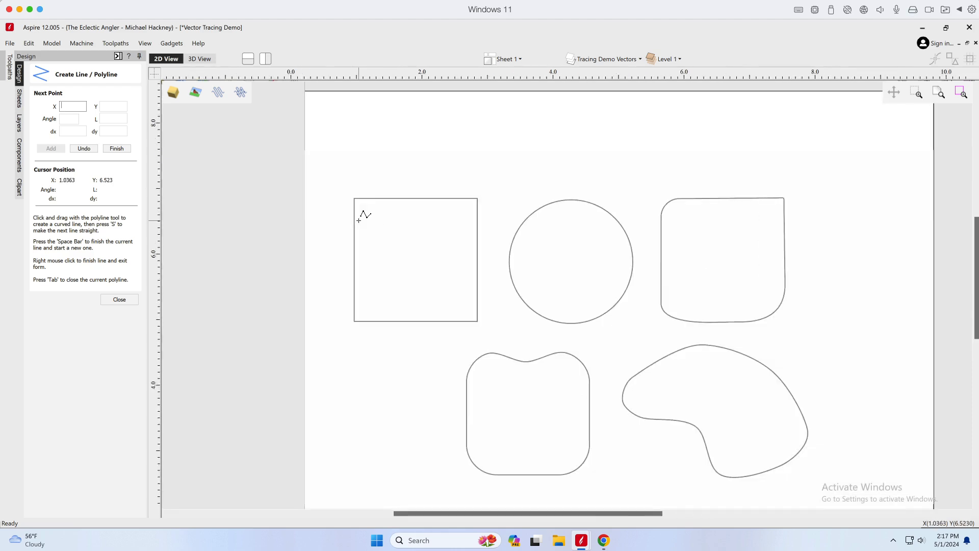
pyautogui.scroll(5, 359, 221)
pyautogui.scroll(-1, 359, 220)
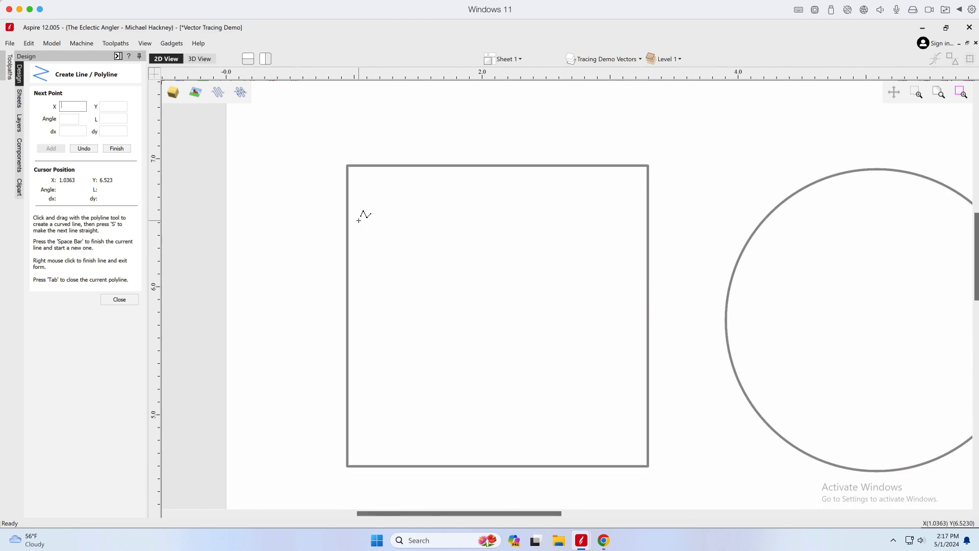
pyautogui.click(347, 166)
pyautogui.click(646, 166)
pyautogui.click(647, 465)
pyautogui.click(346, 464)
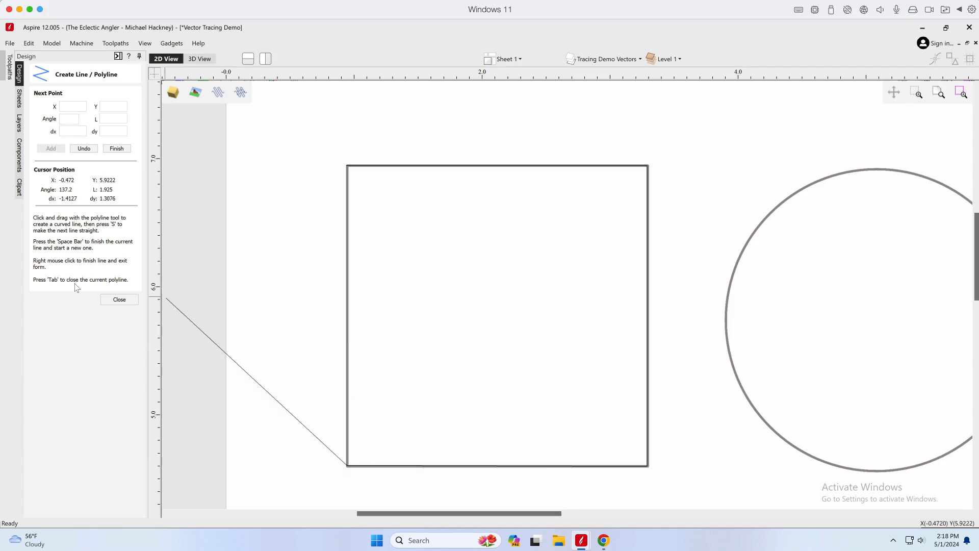
pyautogui.press('Tab')
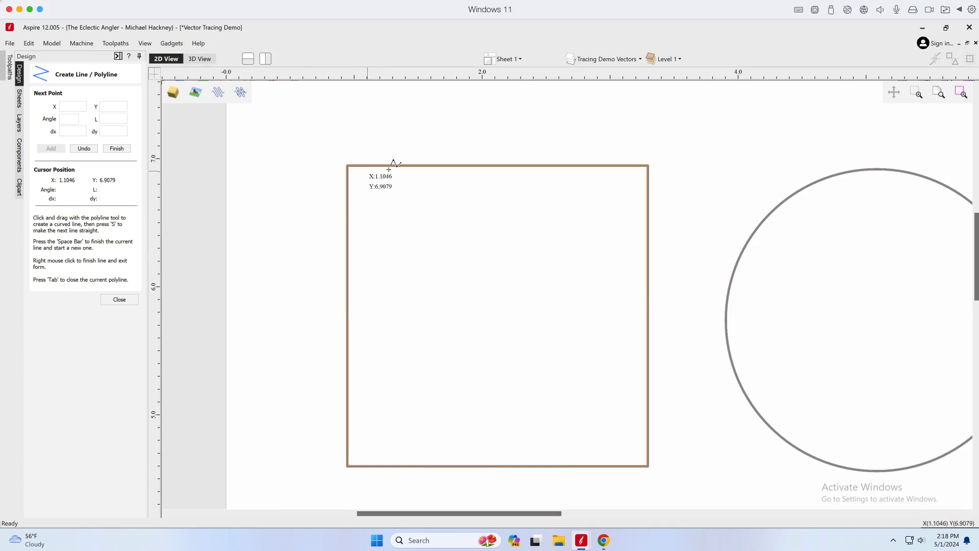
# - Check the active layer in the layer list and examine the nodes of the traced square
pyautogui.click(640, 60)
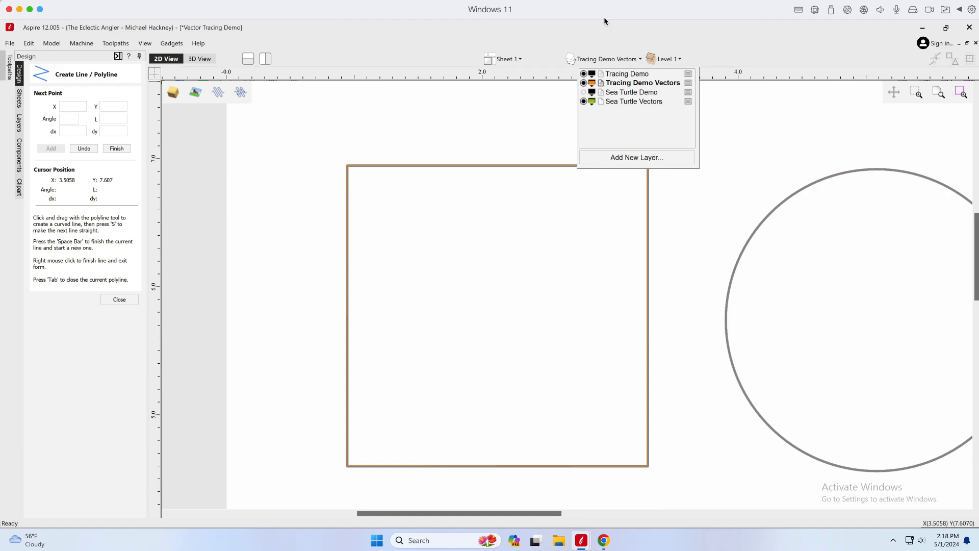
pyautogui.click(762, 33)
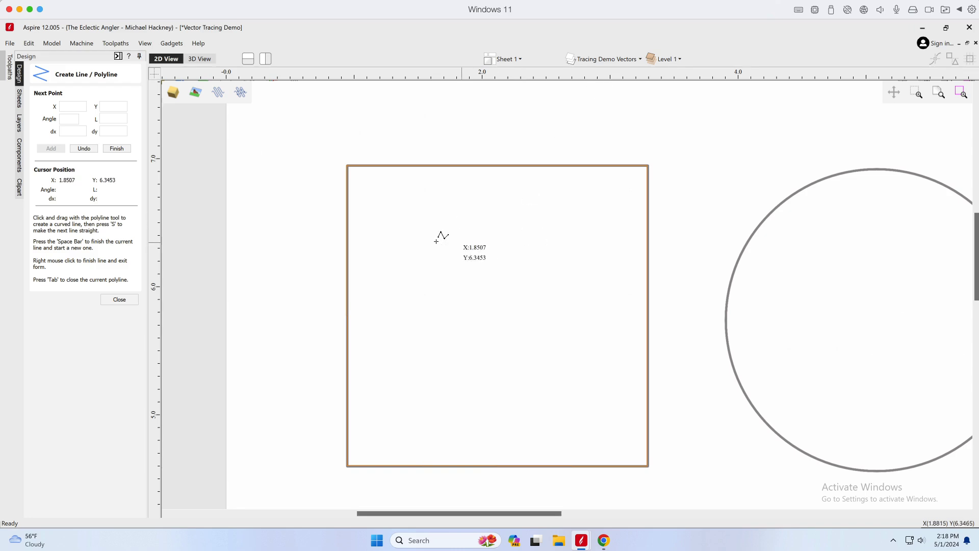
pyautogui.click(131, 300)
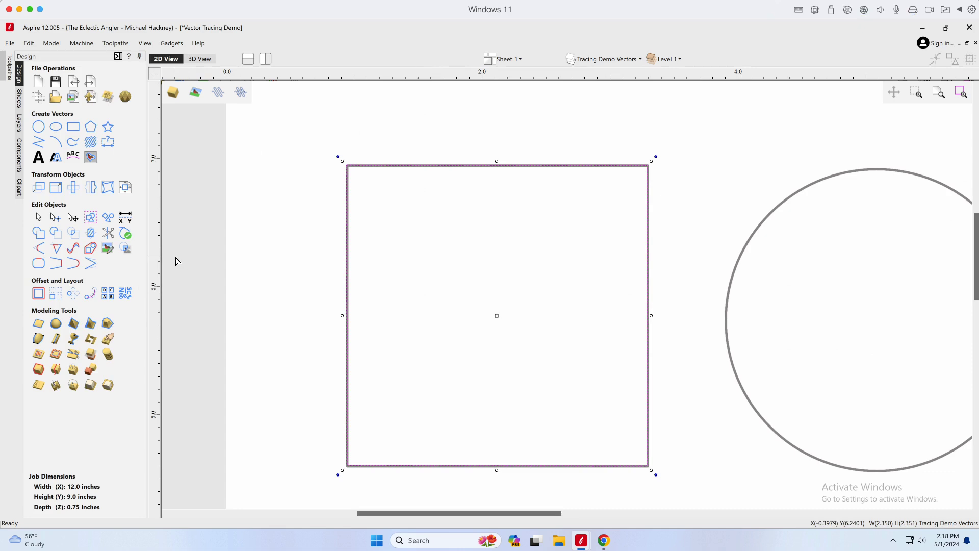
pyautogui.click(175, 261)
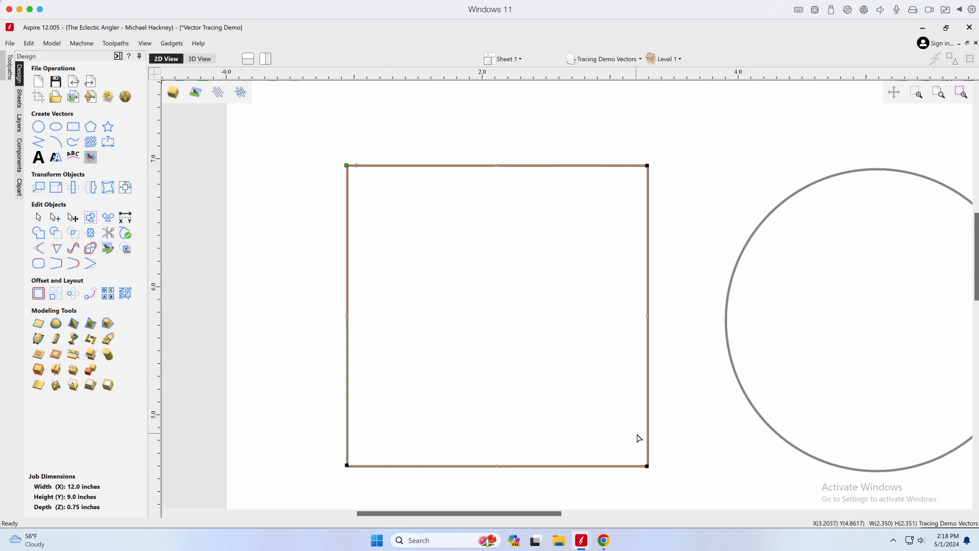
pyautogui.press('n')
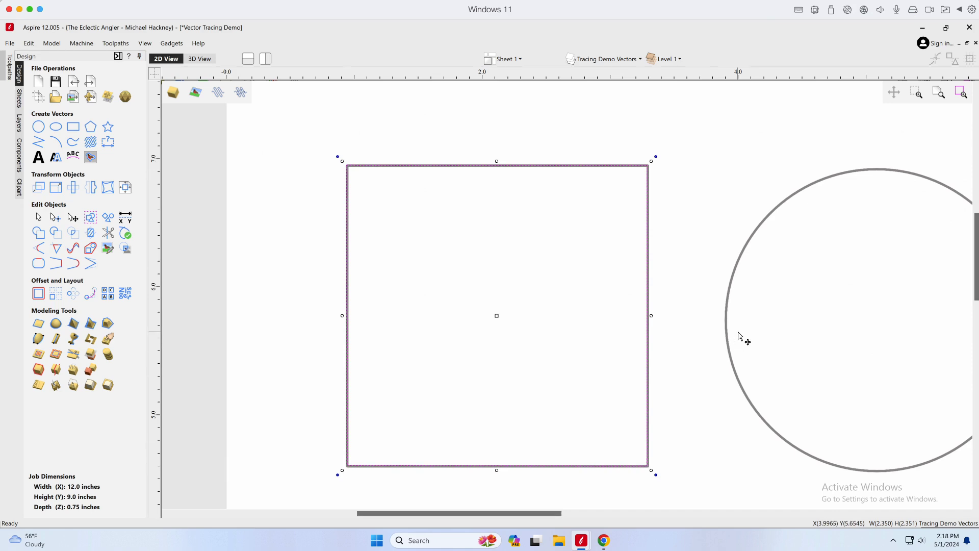
# - Trace the circle with a closed four-point polyline at its left, top, right and bottom extremes, and enter node editing
pyautogui.hscroll(10, 740, 336)
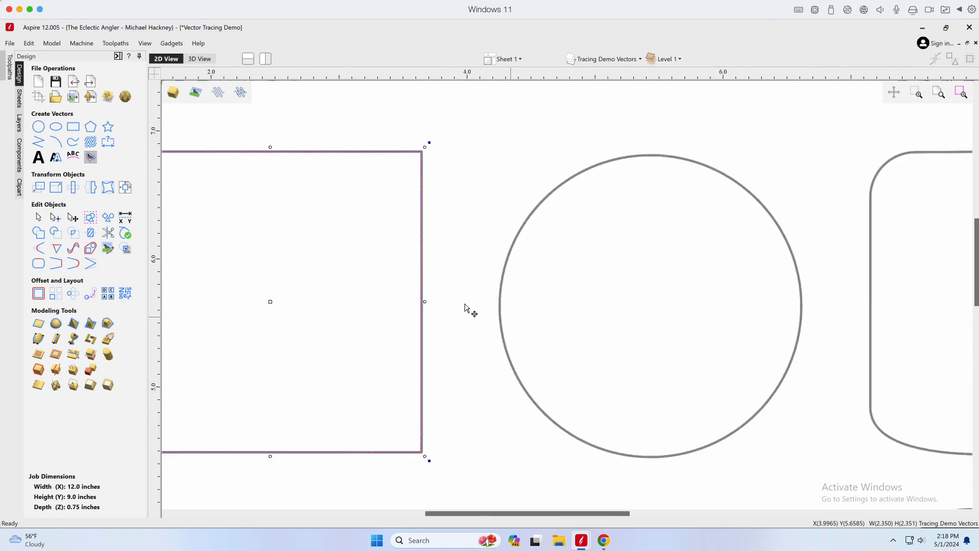
pyautogui.scroll(-1, 448, 311)
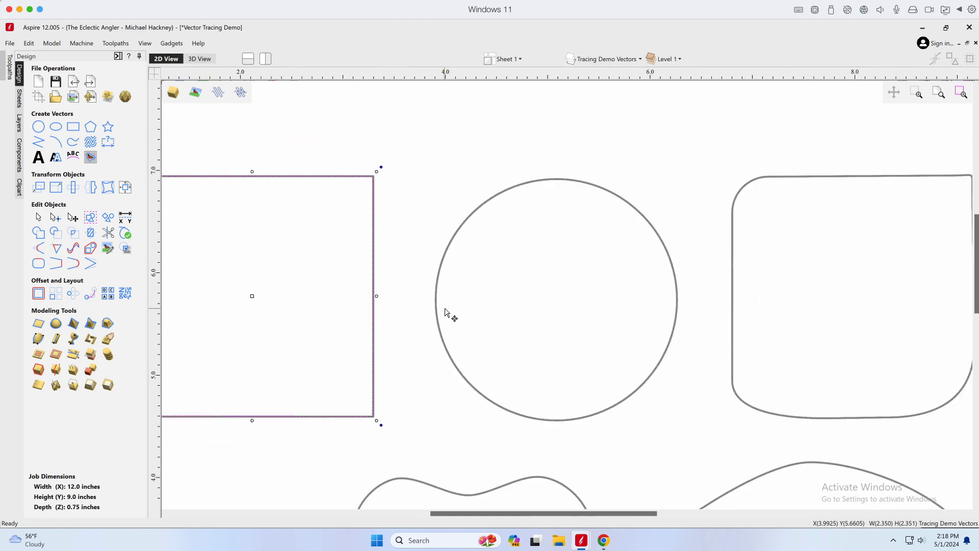
pyautogui.scroll(2, 454, 312)
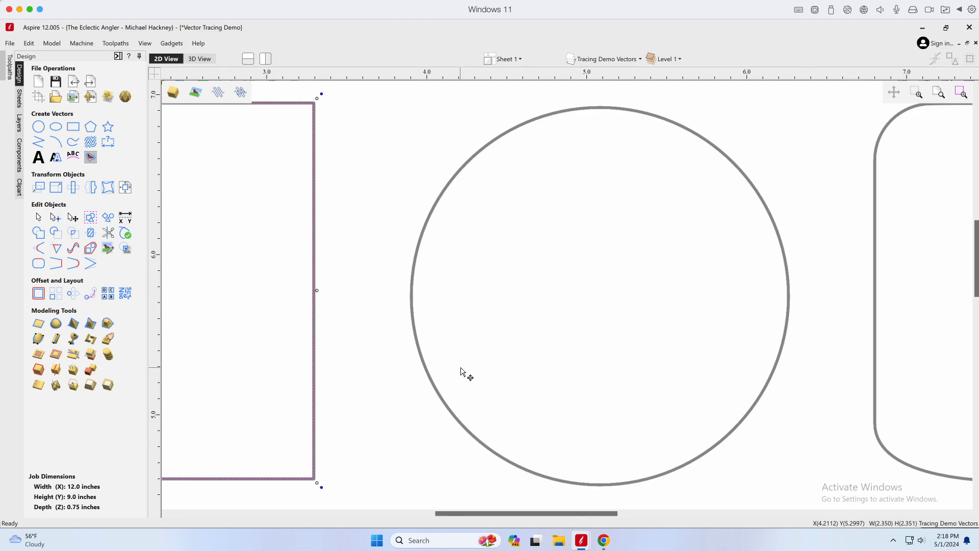
pyautogui.click(38, 142)
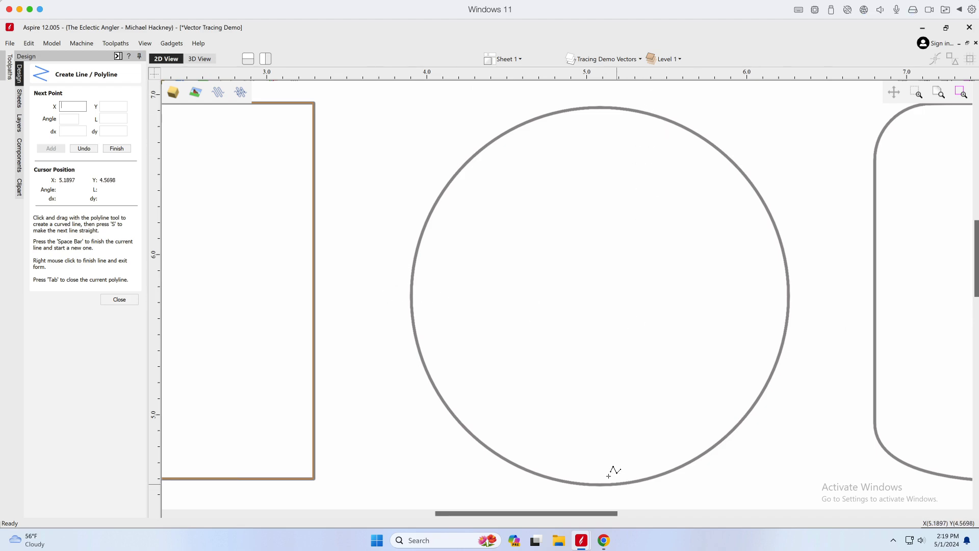
pyautogui.click(411, 296)
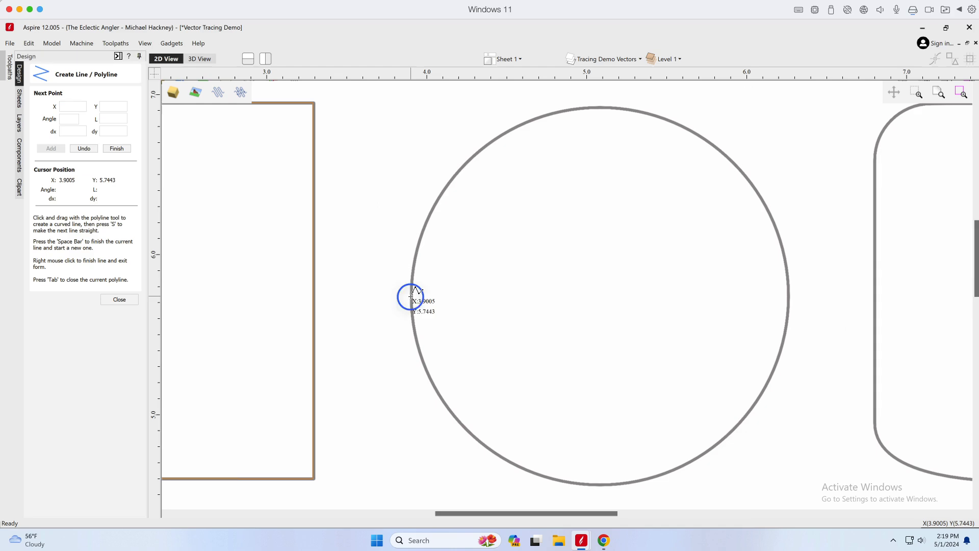
pyautogui.click(590, 108)
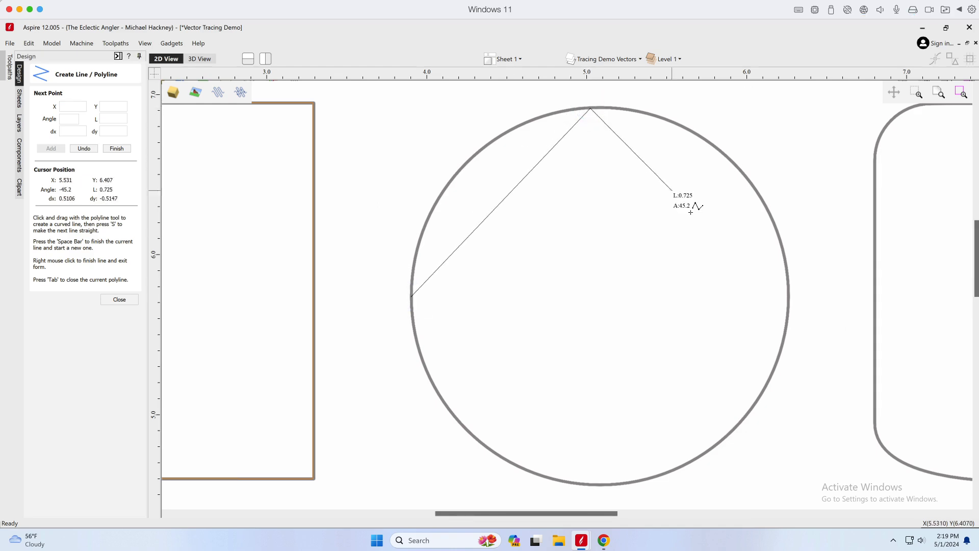
pyautogui.click(788, 288)
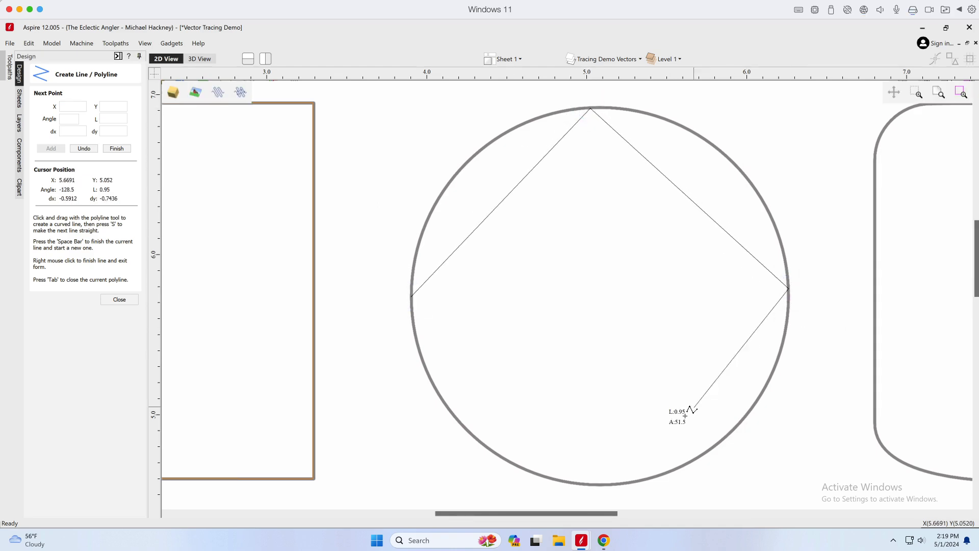
pyautogui.click(597, 485)
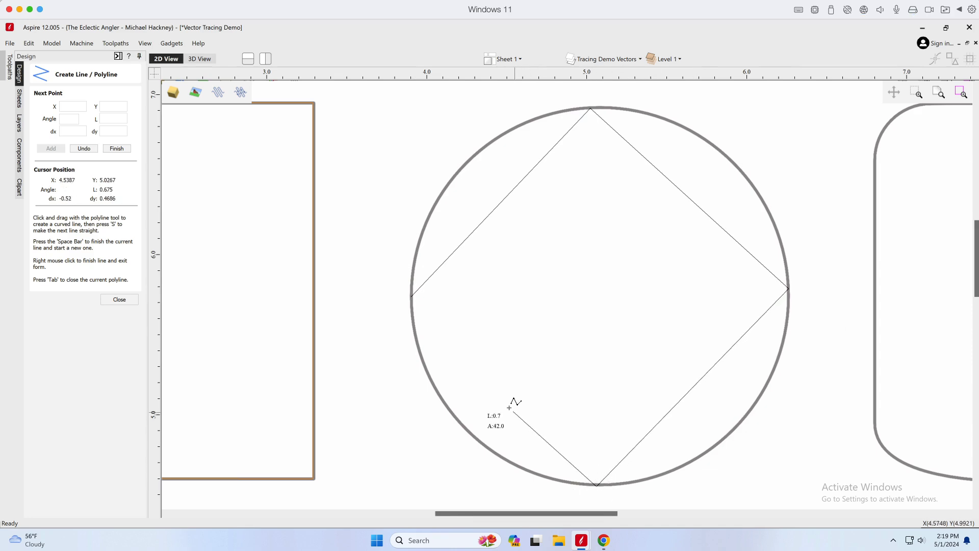
pyautogui.press('Tab')
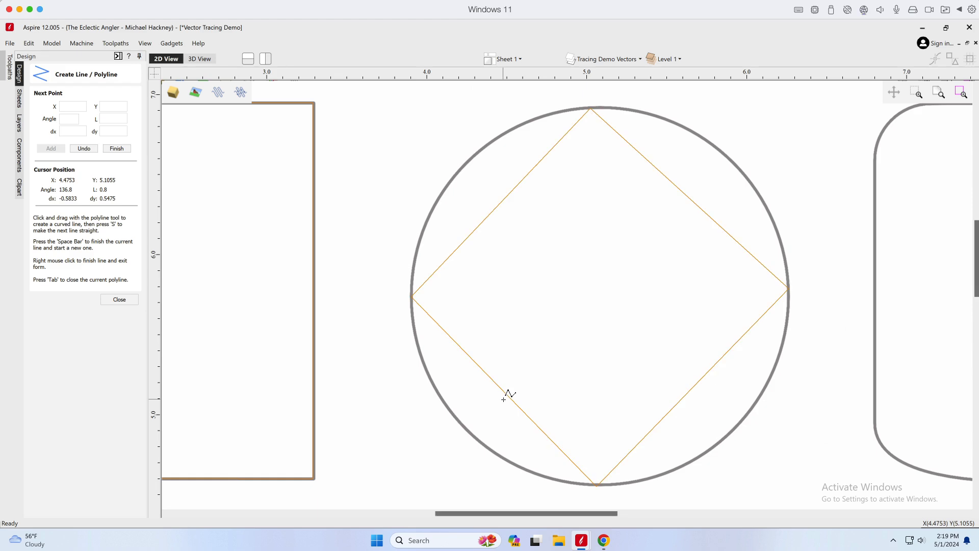
pyautogui.click(113, 299)
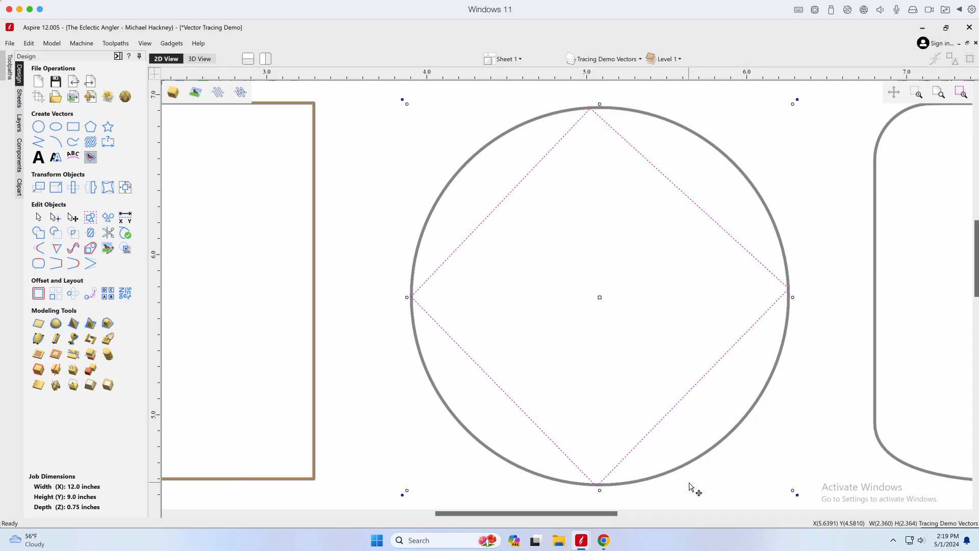
pyautogui.press('n')
# - Try smoothing only the top point of the diamond polyline, and undo that smoothing
pyautogui.rightClick(591, 108)
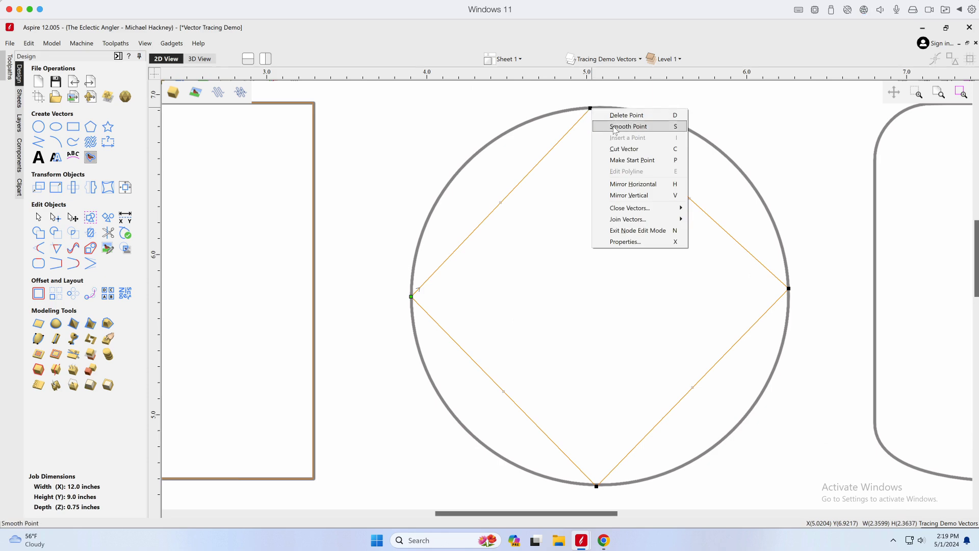
pyautogui.click(597, 26)
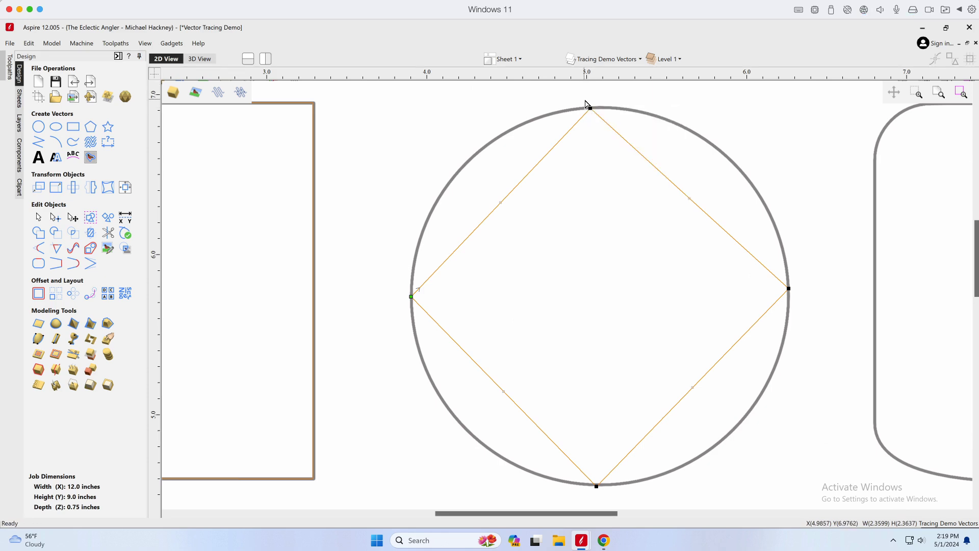
pyautogui.press('s')
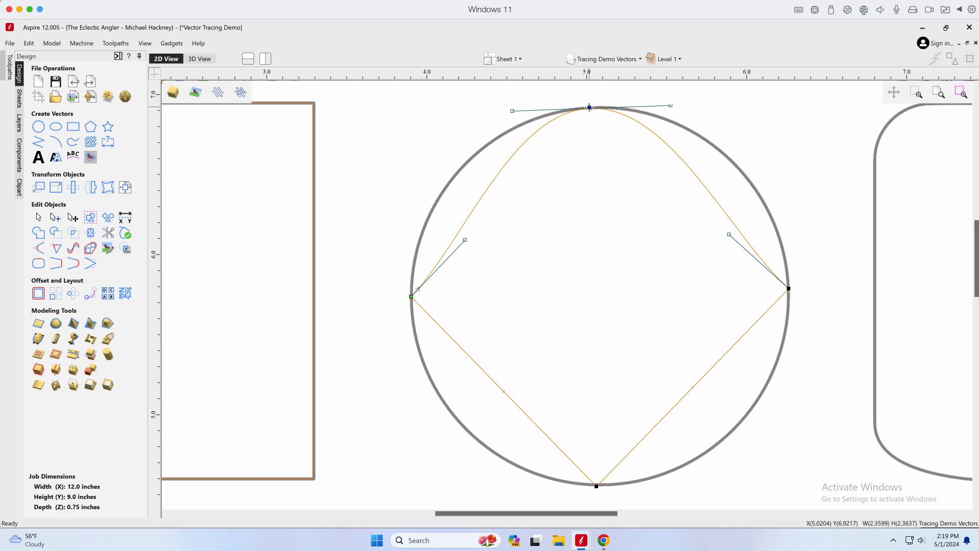
pyautogui.hotkey('ctrl', 'z')
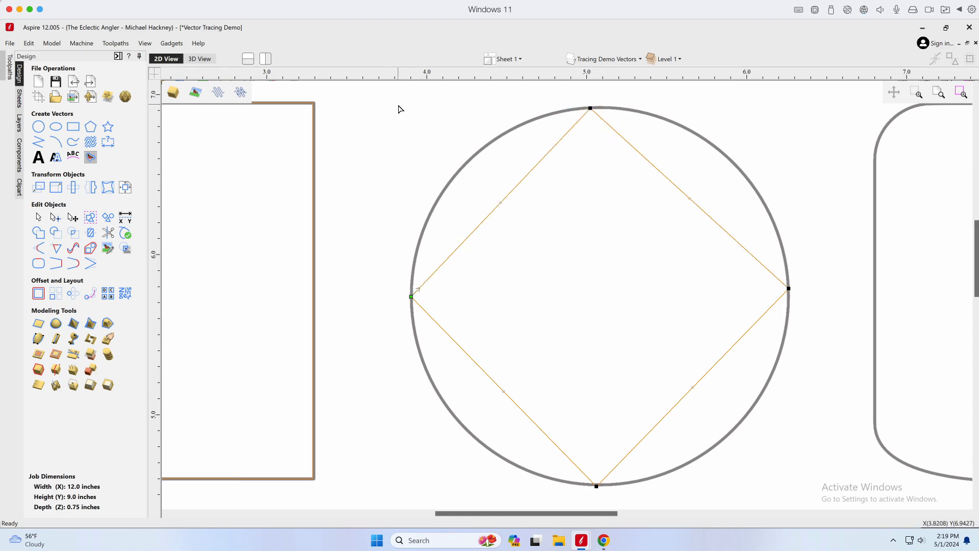
# - Smooth all four points of the diamond polyline and adjust the handles of its upper-right span to follow the circle
pyautogui.moveTo(375, 93); pyautogui.dragTo(813, 501)
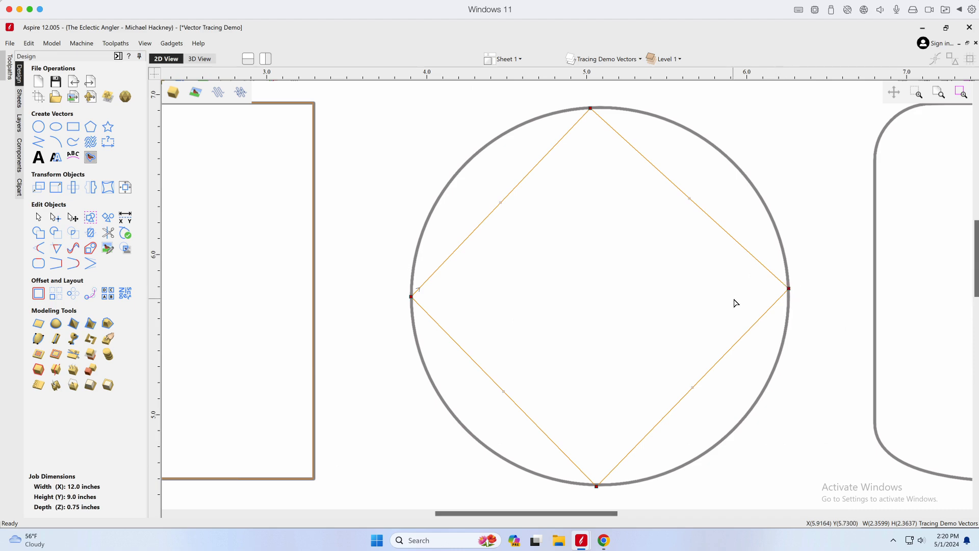
pyautogui.press('s')
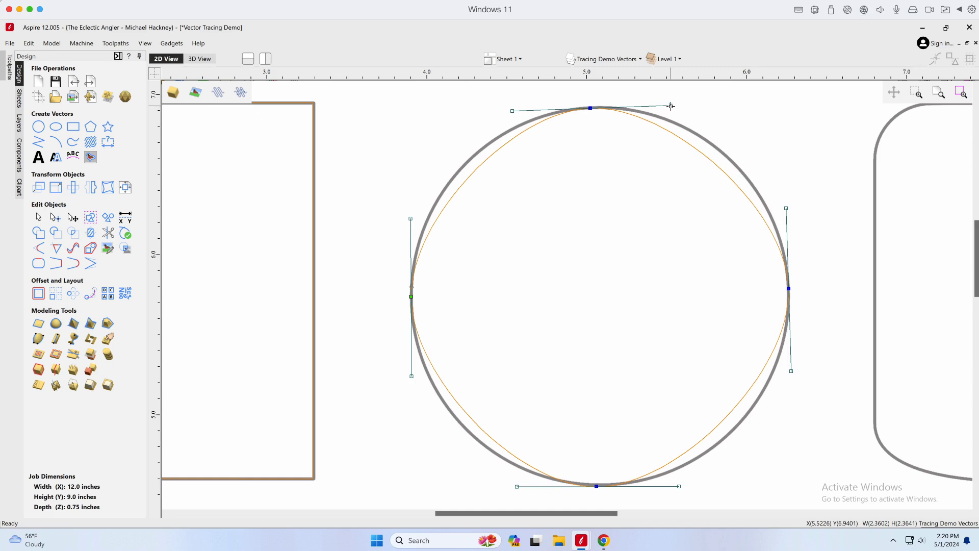
pyautogui.moveTo(671, 107); pyautogui.dragTo(710, 112)
pyautogui.moveTo(734, 113); pyautogui.dragTo(733, 115)
pyautogui.moveTo(787, 208); pyautogui.dragTo(786, 213)
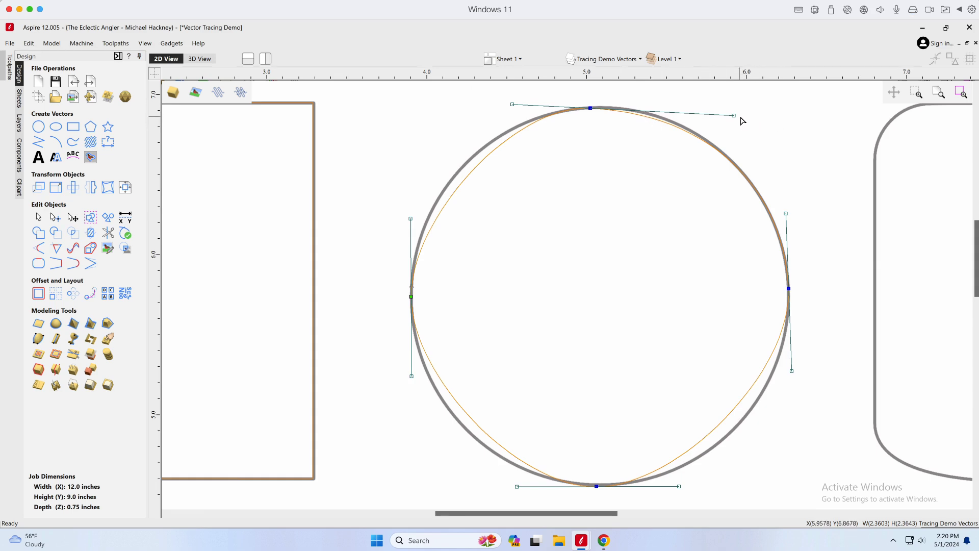
# - Nudge the whole curve slightly to the right and fine-tune the top point's handles to fit the circle's upper-right arc
pyautogui.moveTo(734, 116); pyautogui.dragTo(736, 102)
pyautogui.moveTo(514, 101); pyautogui.dragTo(513, 103)
pyautogui.click(778, 131)
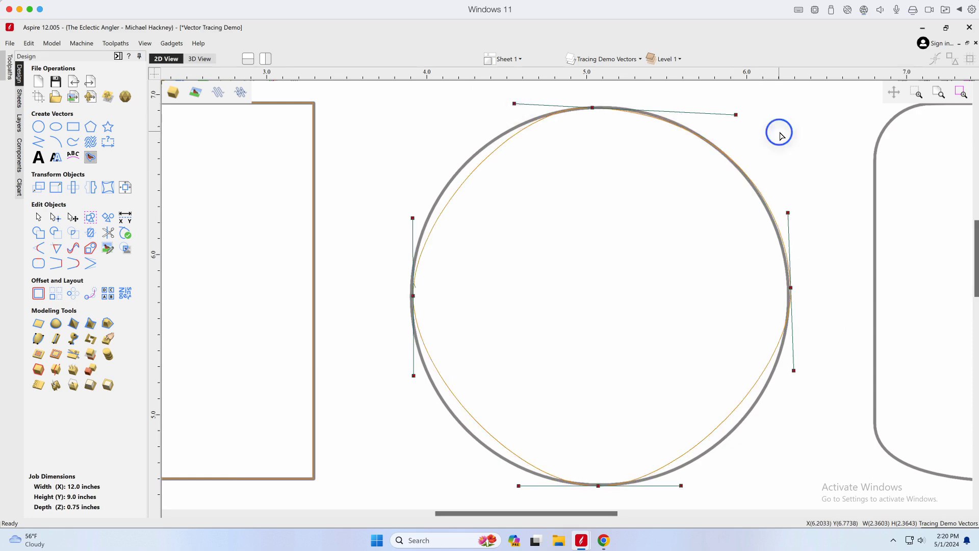
pyautogui.click(681, 128)
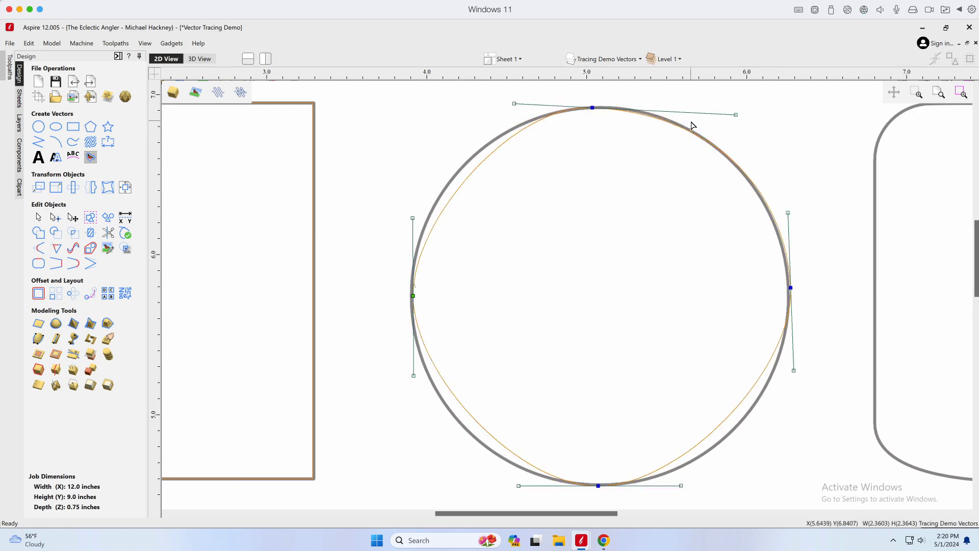
pyautogui.moveTo(736, 115); pyautogui.dragTo(736, 112)
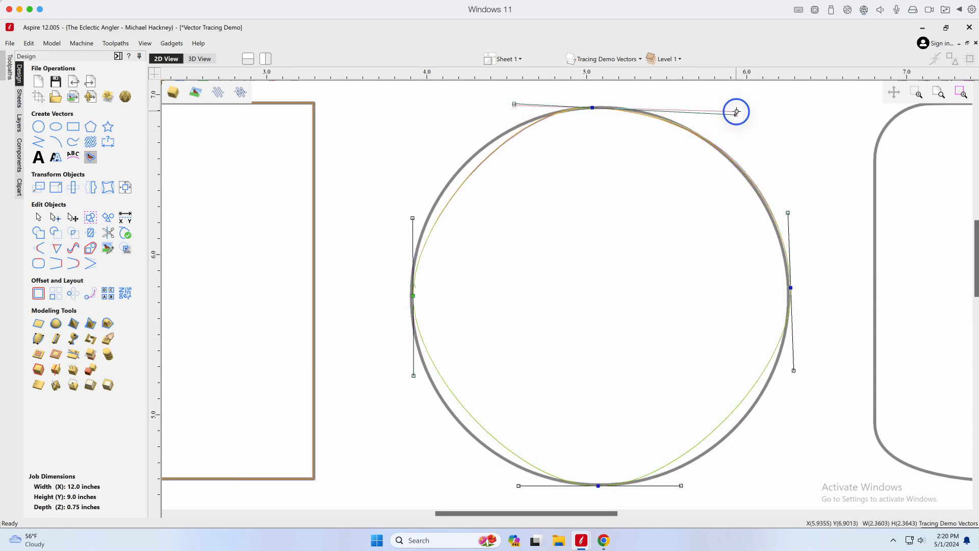
pyautogui.click(737, 111)
# - Adjust the right point's handles to a vertical tangent, shortening the upper one and lengthening the lower one slightly
pyautogui.moveTo(788, 212); pyautogui.dragTo(792, 126)
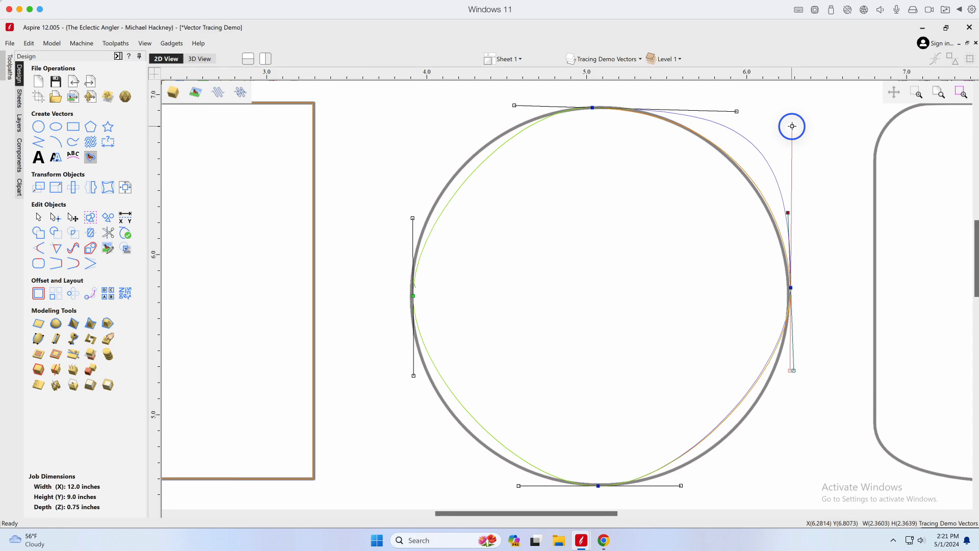
pyautogui.moveTo(792, 126)
pyautogui.mouseDown()
pyautogui.moveTo(802, 277)
pyautogui.moveTo(794, 209)
pyautogui.moveTo(788, 224)
pyautogui.mouseUp()
pyautogui.moveTo(794, 371)
pyautogui.mouseDown()
pyautogui.moveTo(789, 400)
pyautogui.moveTo(791, 387)
pyautogui.mouseUp()
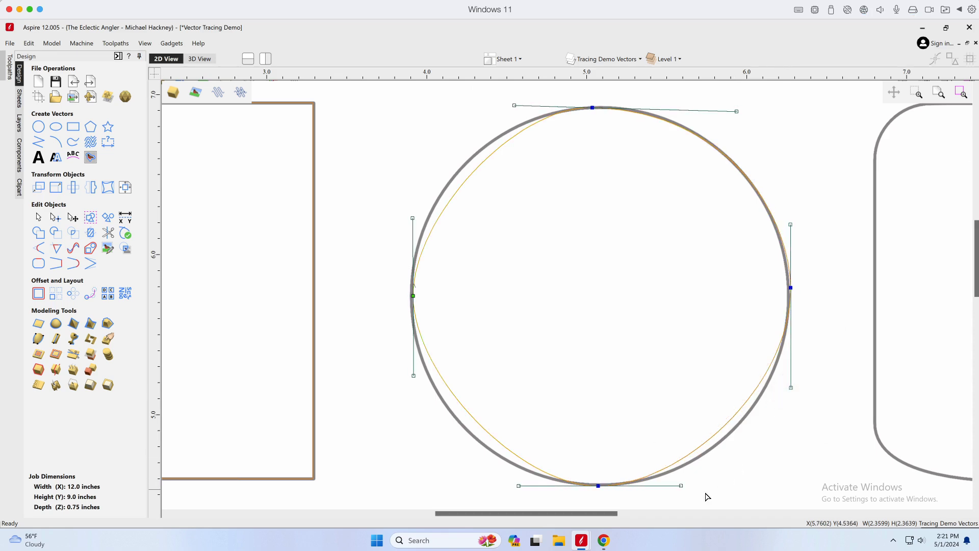
# - Lengthen the bottom point's handles horizontally and the left point's handles vertically to fit the circle's lower and left arcs
pyautogui.moveTo(681, 485); pyautogui.dragTo(706, 491)
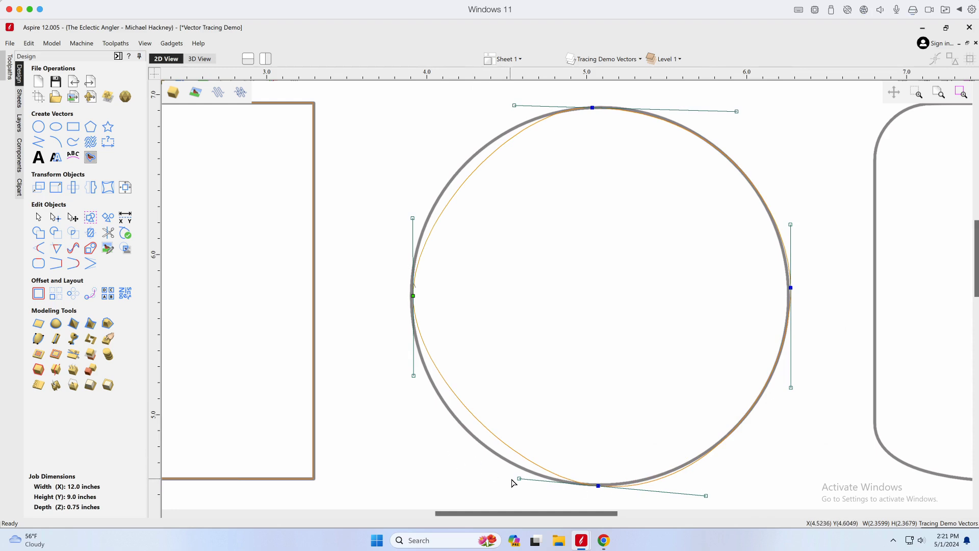
pyautogui.moveTo(519, 479); pyautogui.dragTo(483, 486)
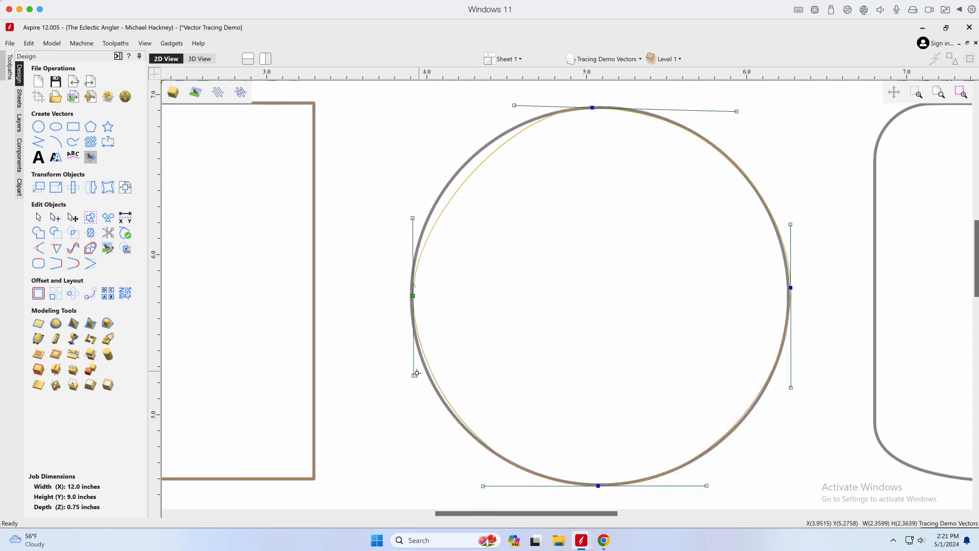
pyautogui.moveTo(412, 378); pyautogui.dragTo(412, 387)
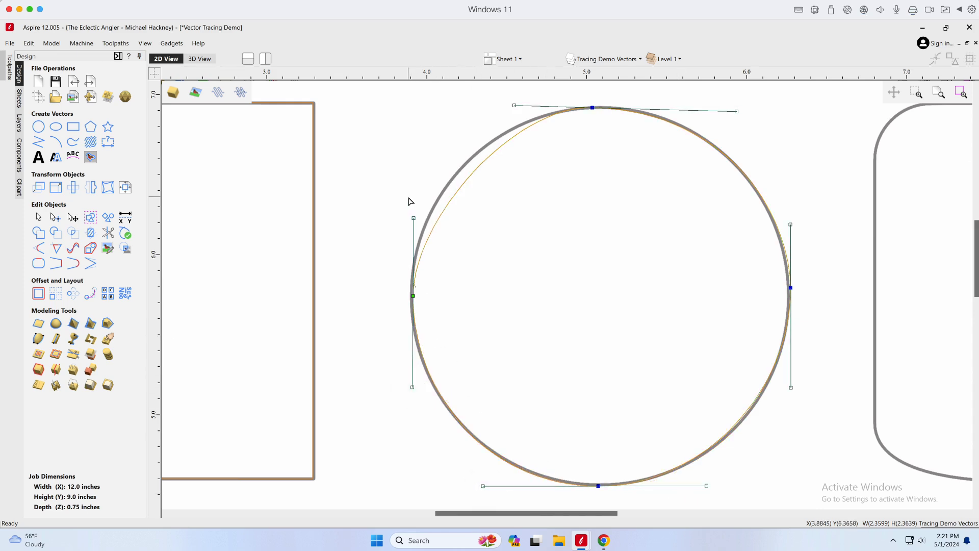
pyautogui.moveTo(414, 217); pyautogui.dragTo(414, 178)
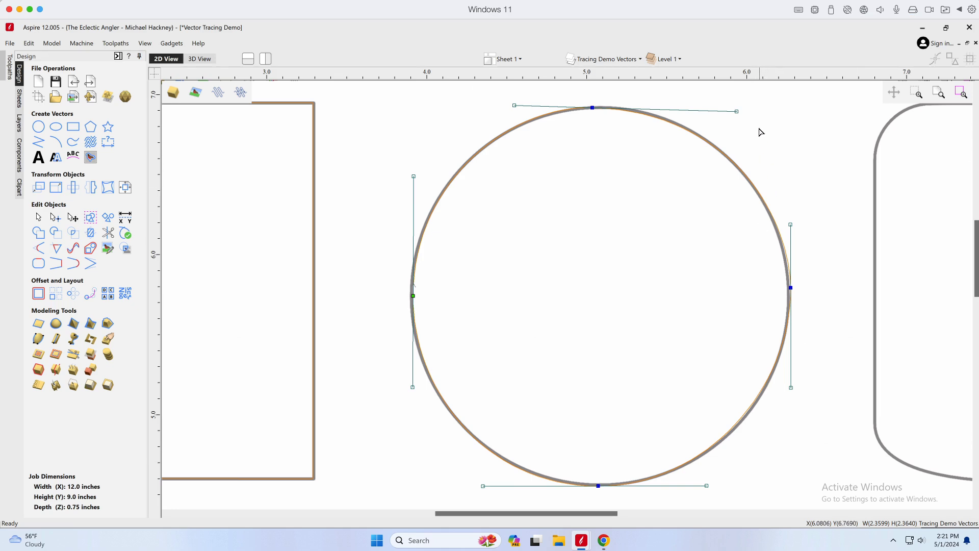
# - Fine-tune the handles of the top and right points and nudge the right point slightly inward to match the circle
pyautogui.moveTo(734, 111); pyautogui.dragTo(715, 105)
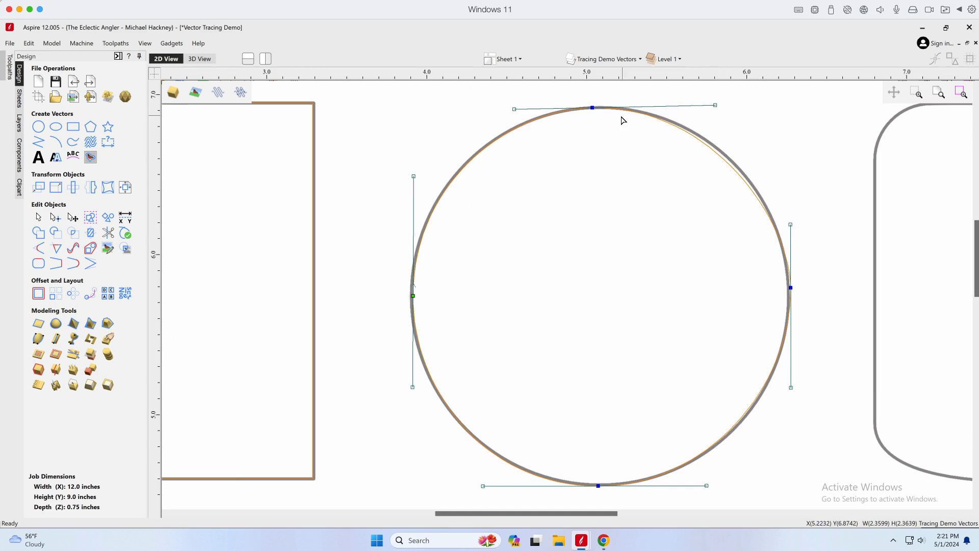
pyautogui.moveTo(518, 108); pyautogui.dragTo(511, 107)
pyautogui.moveTo(790, 226); pyautogui.dragTo(793, 216)
pyautogui.moveTo(787, 387); pyautogui.dragTo(790, 390)
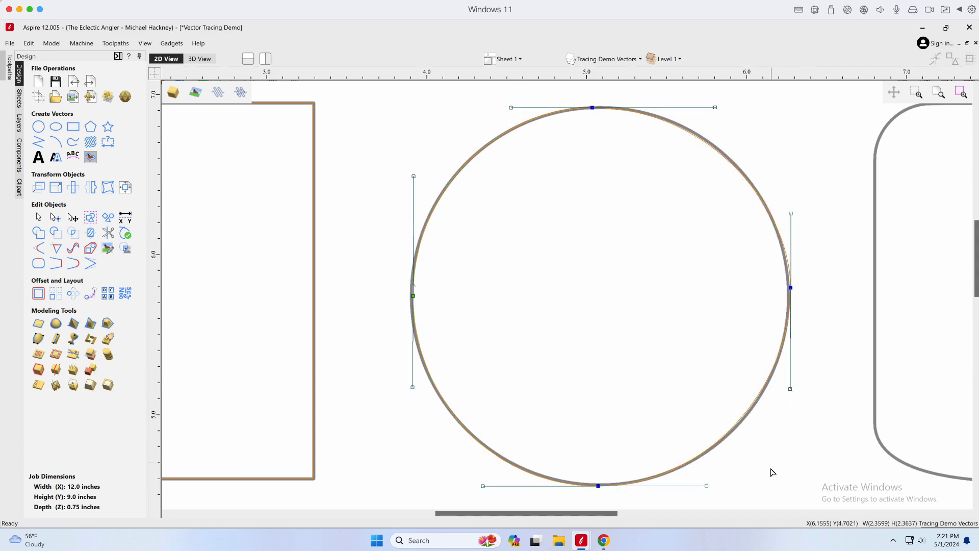
pyautogui.moveTo(790, 291); pyautogui.dragTo(788, 289)
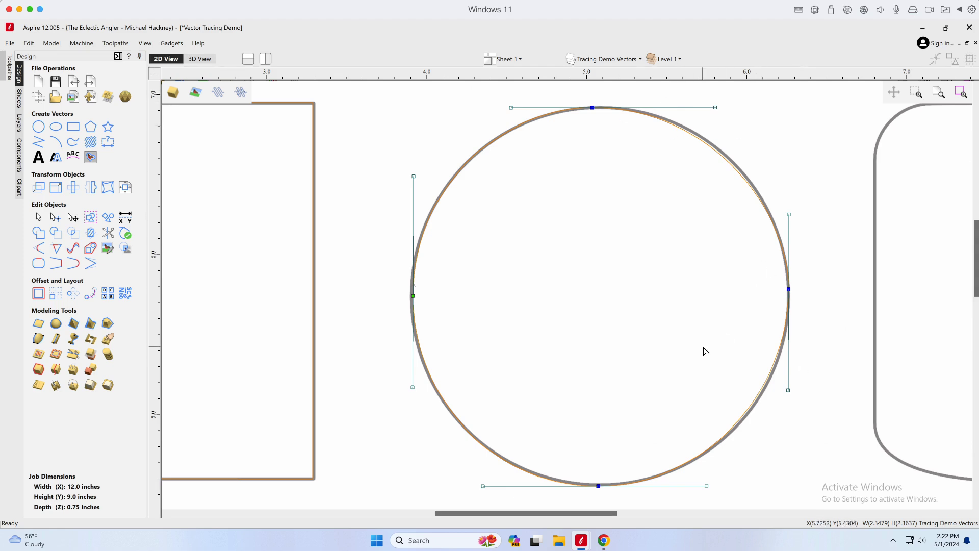
pyautogui.moveTo(715, 108); pyautogui.dragTo(719, 109)
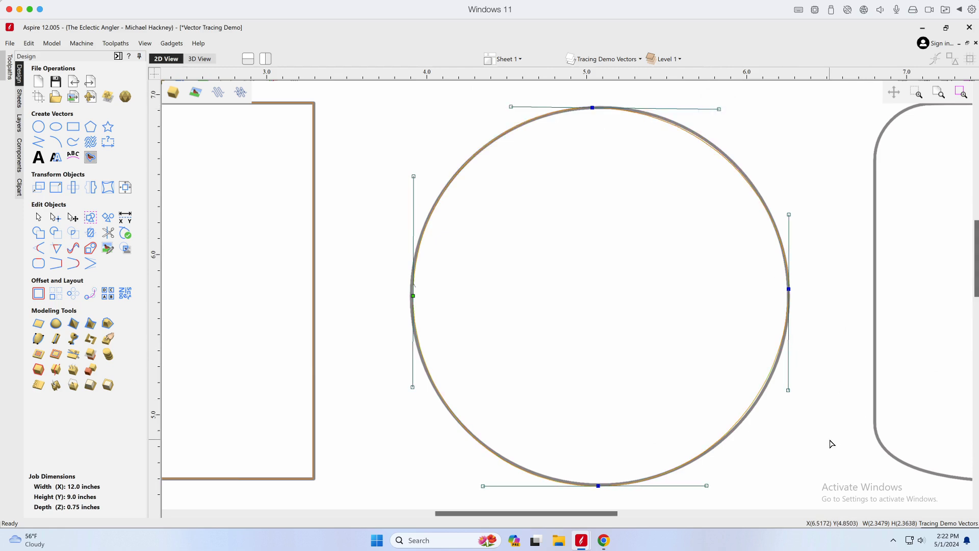
# - Trace the rounded square with a polyline from its upper-left corner along the top edge, around the upper-right corner and down the right edge
pyautogui.scroll(1, 831, 444)
pyautogui.scroll(-3, 760, 450)
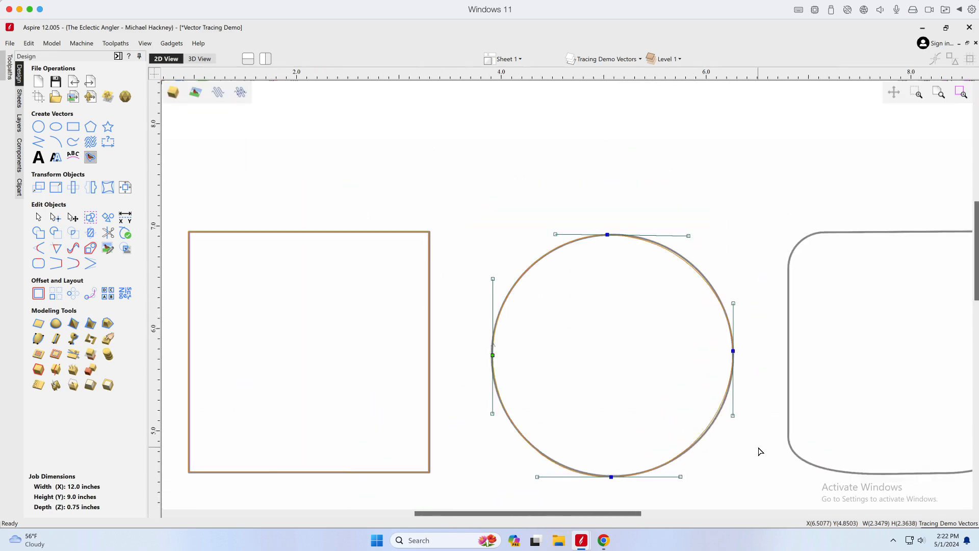
pyautogui.scroll(1, 855, 418)
pyautogui.moveTo(856, 418); pyautogui.dragTo(547, 377, button='middle')
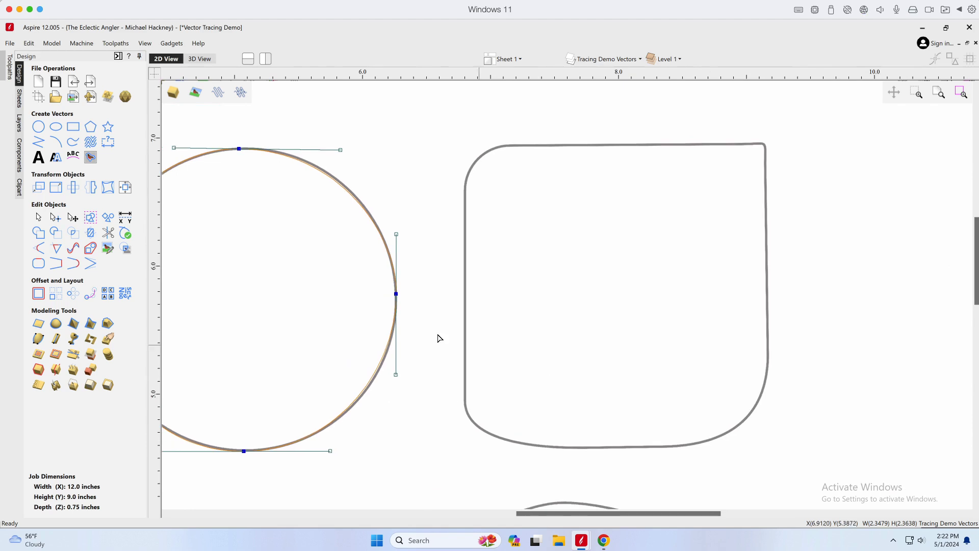
pyautogui.click(38, 142)
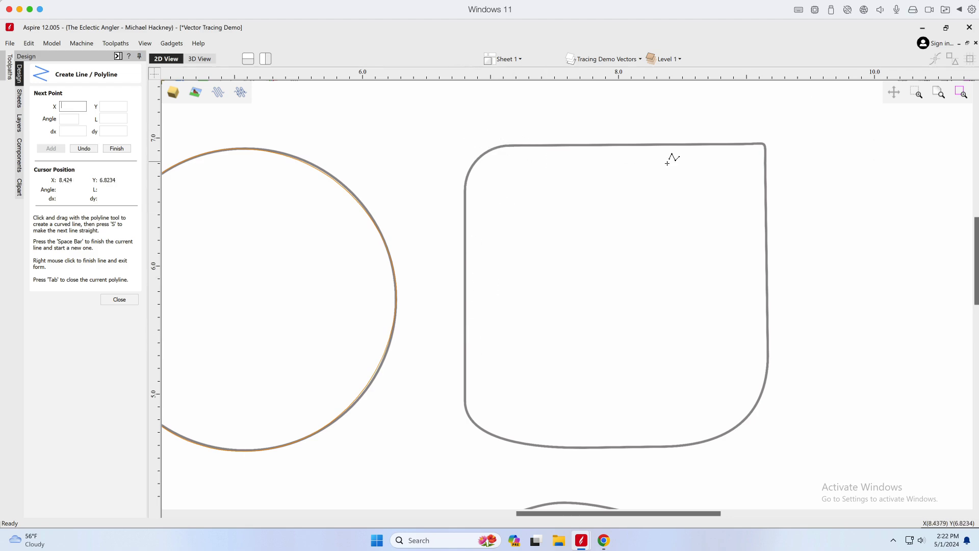
pyautogui.click(465, 182)
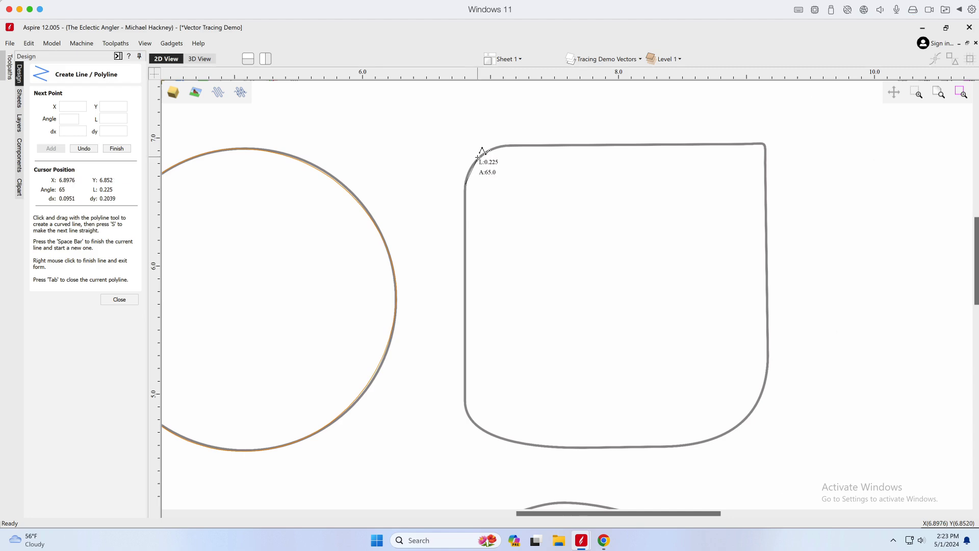
pyautogui.click(477, 158)
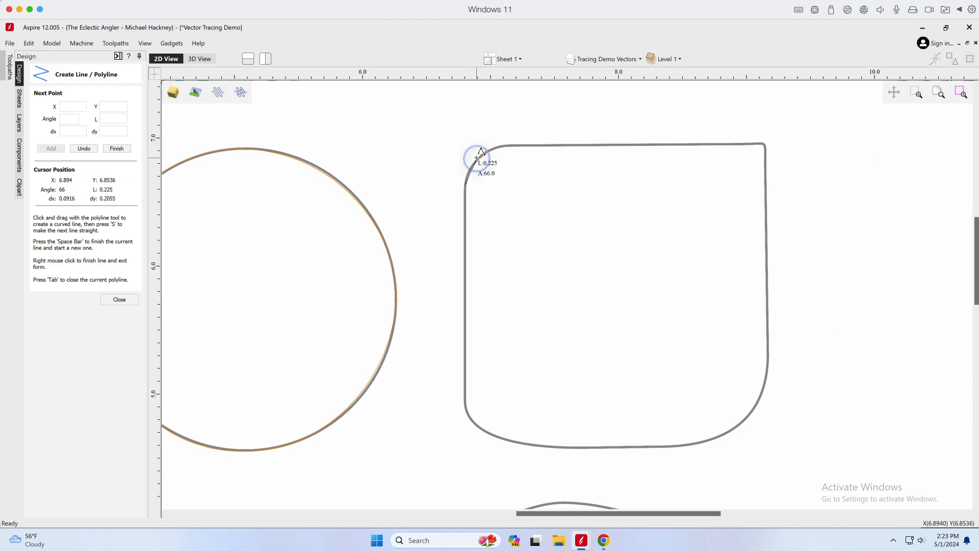
pyautogui.click(504, 146)
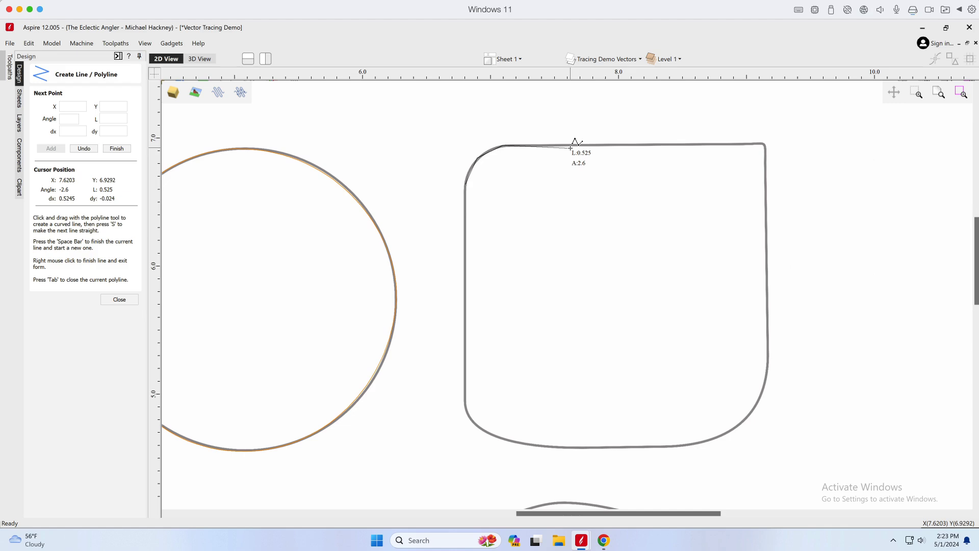
pyautogui.click(759, 144)
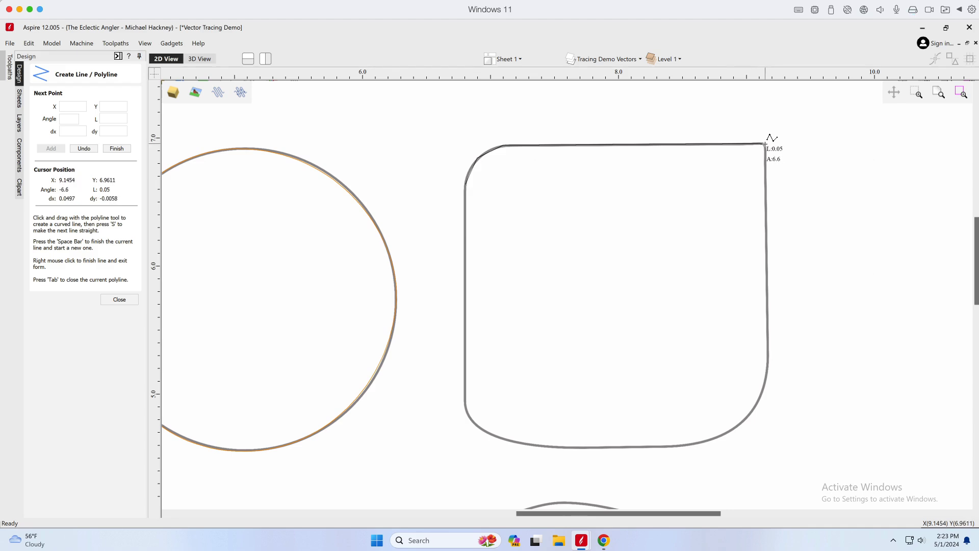
pyautogui.click(764, 145)
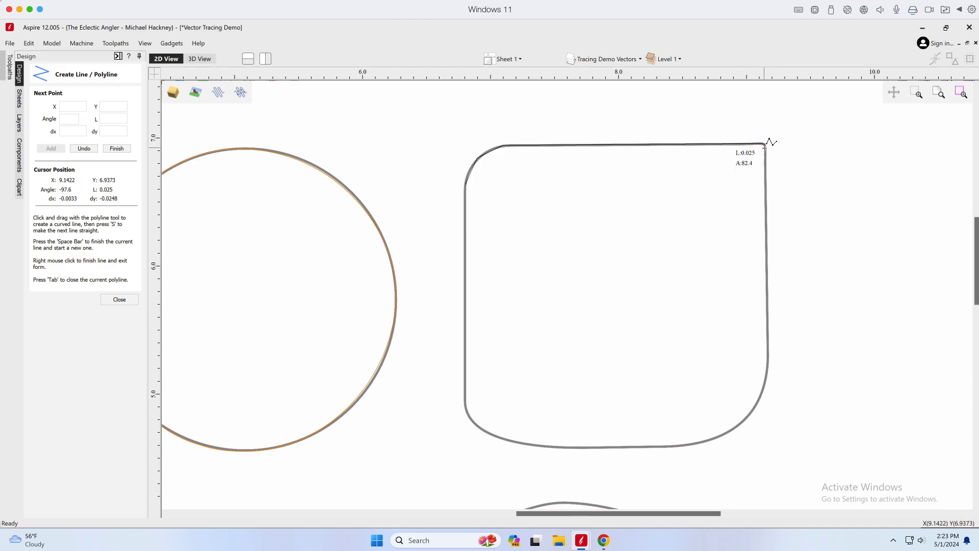
pyautogui.click(765, 147)
pyautogui.click(768, 360)
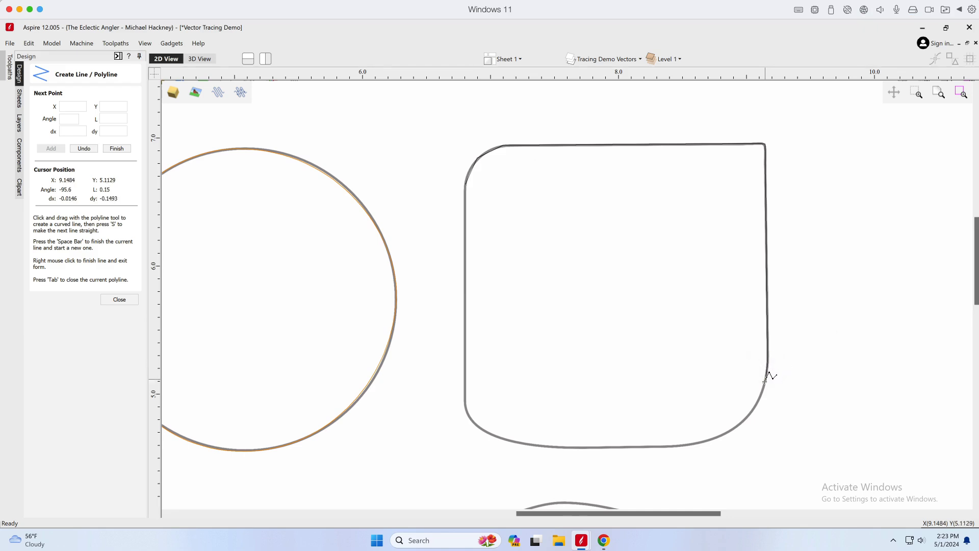
# - Continue the polyline around the lower-right corner, bottom edge and lower-left corner, and close it at the start point
pyautogui.click(748, 417)
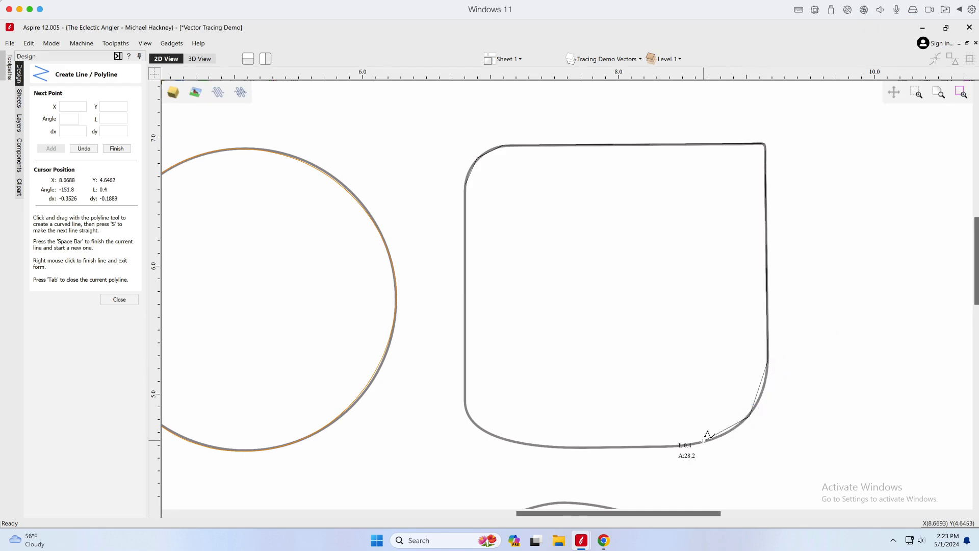
pyautogui.click(683, 445)
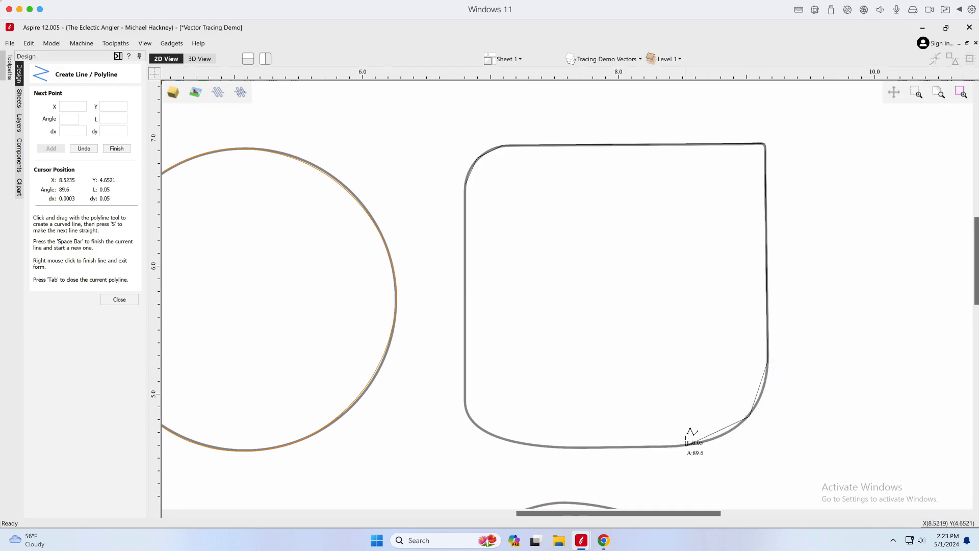
pyautogui.click(565, 447)
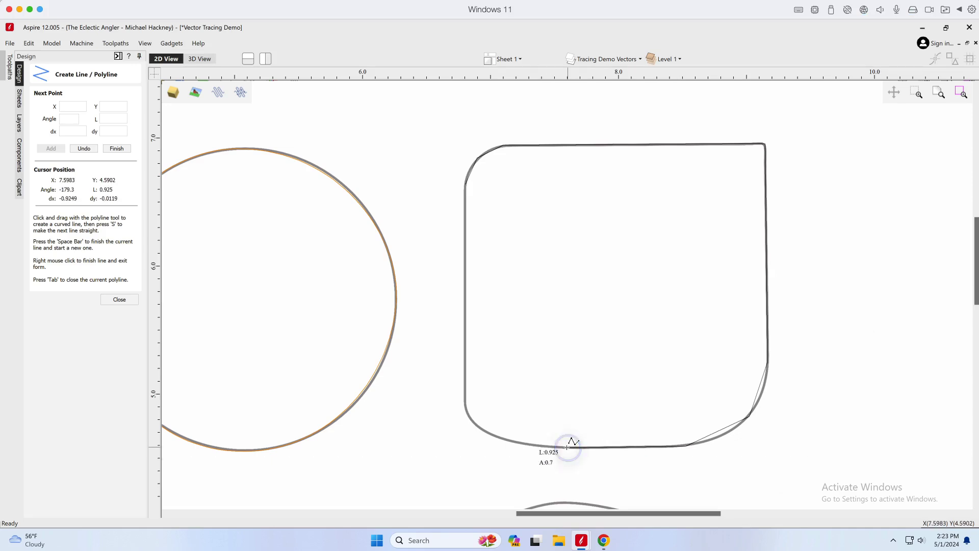
pyautogui.click(475, 423)
pyautogui.click(464, 405)
pyautogui.click(462, 199)
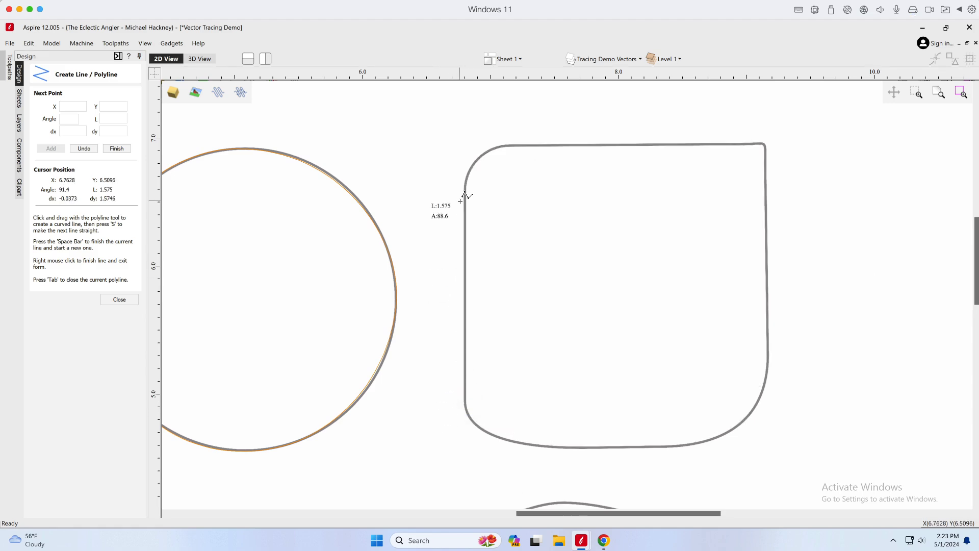
pyautogui.rightClick(386, 218)
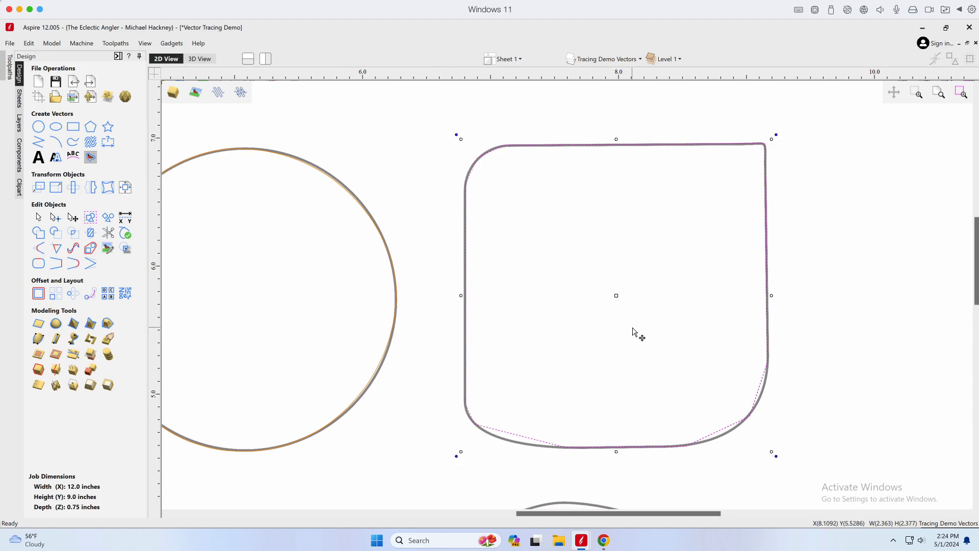
# - Select all points of the rounded-square polyline in node editing and smooth them
pyautogui.press('n')
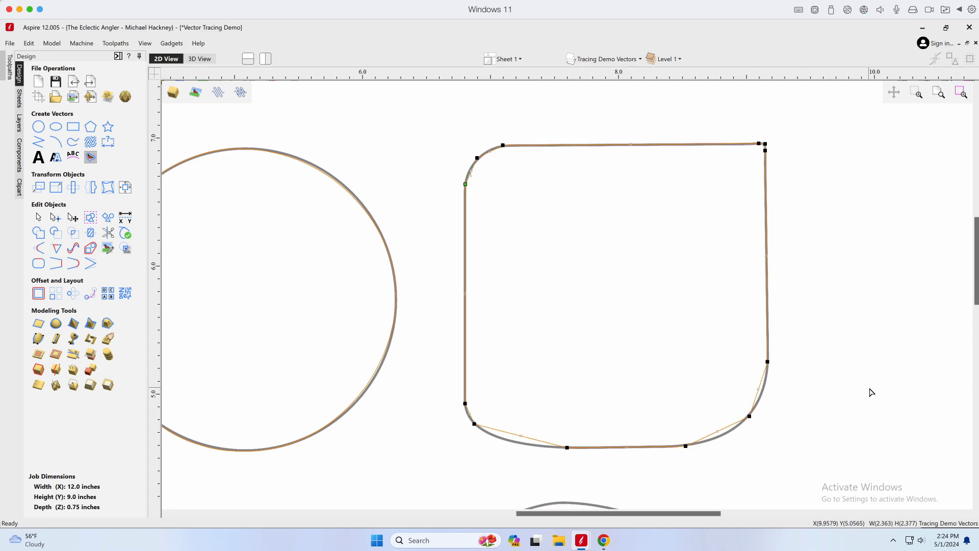
pyautogui.moveTo(408, 109)
pyautogui.mouseDown()
pyautogui.moveTo(644, 389)
pyautogui.moveTo(815, 482)
pyautogui.mouseUp()
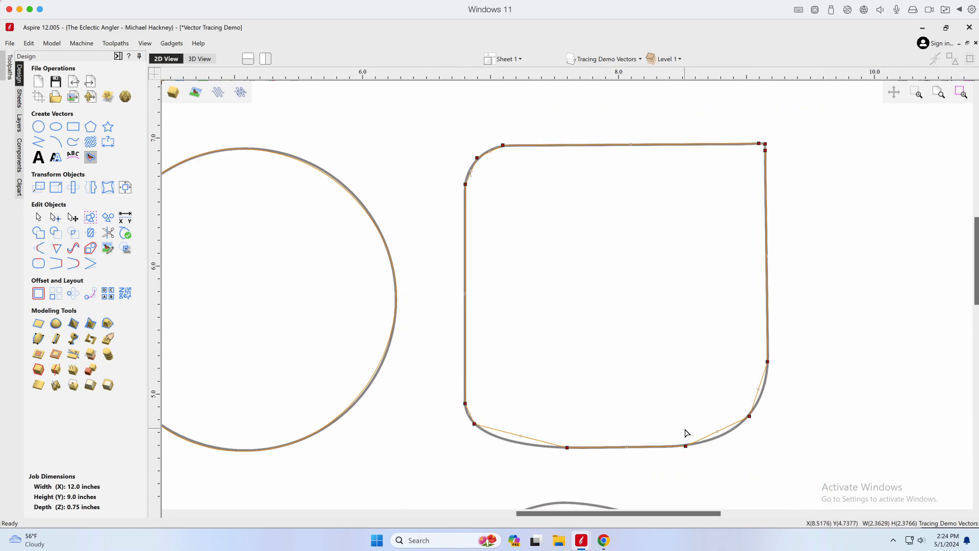
pyautogui.press('s')
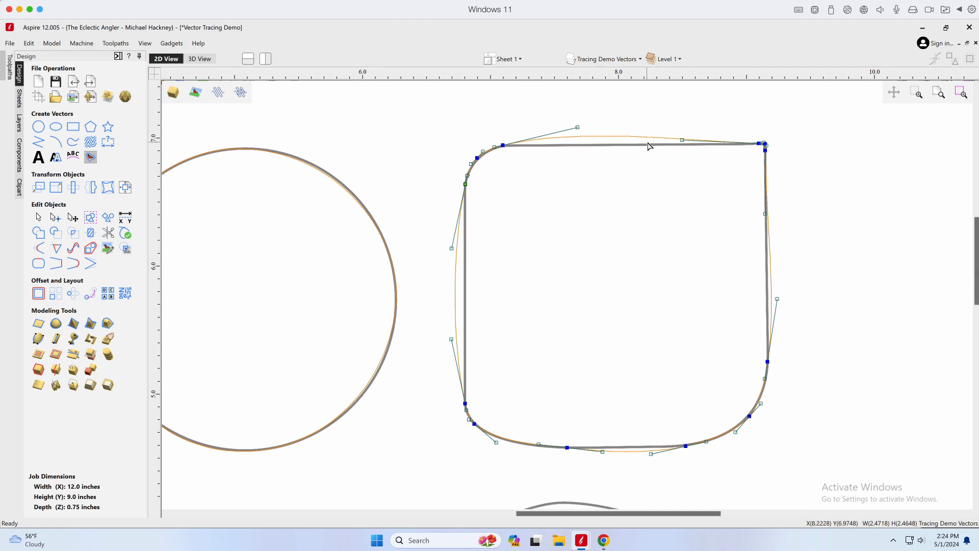
# - Align the handles along the top edge, shorten the upper-left corner's outer handle, and turn the left edge's upper handle vertical
pyautogui.moveTo(576, 128); pyautogui.dragTo(580, 145)
pyautogui.moveTo(682, 140); pyautogui.dragTo(682, 145)
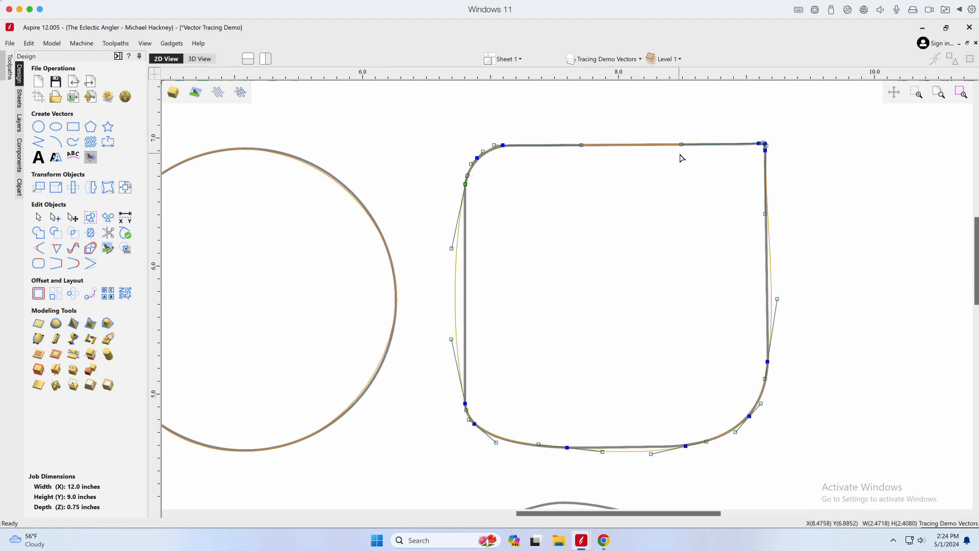
pyautogui.scroll(5, 441, 148)
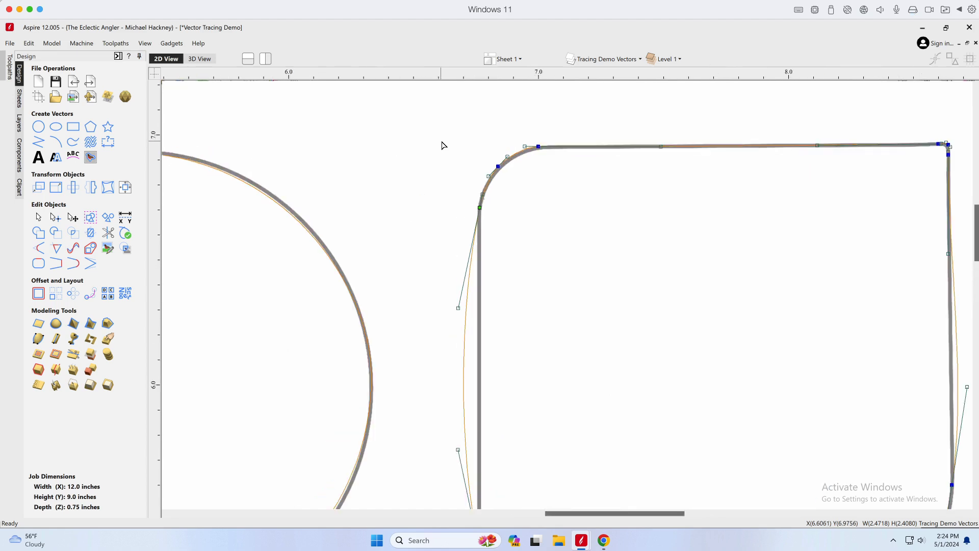
pyautogui.scroll(-1, 555, 160)
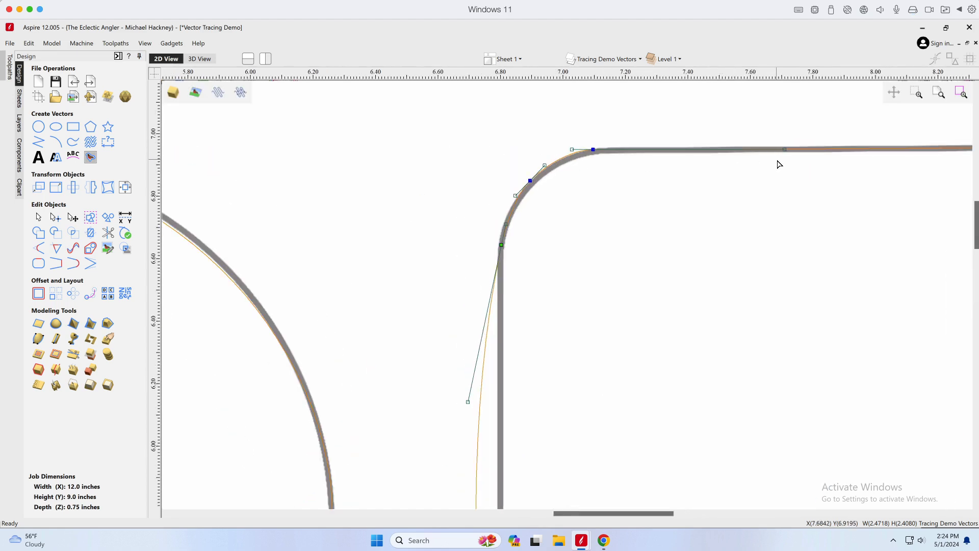
pyautogui.moveTo(784, 150)
pyautogui.mouseDown()
pyautogui.moveTo(780, 109)
pyautogui.moveTo(793, 211)
pyautogui.moveTo(796, 111)
pyautogui.moveTo(798, 243)
pyautogui.moveTo(796, 101)
pyautogui.moveTo(795, 293)
pyautogui.moveTo(804, 116)
pyautogui.moveTo(803, 150)
pyautogui.mouseUp()
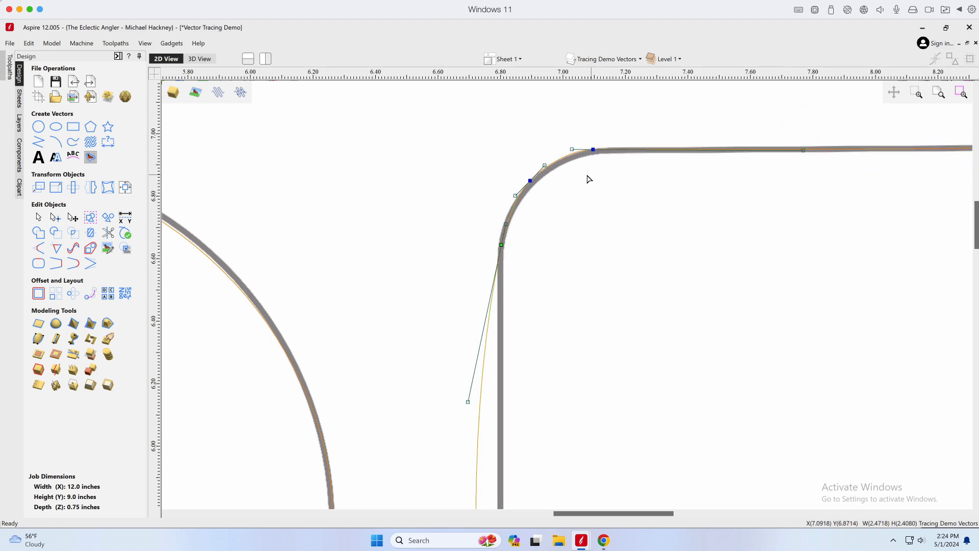
pyautogui.moveTo(572, 148); pyautogui.dragTo(592, 150)
pyautogui.moveTo(803, 151)
pyautogui.mouseDown()
pyautogui.moveTo(800, 260)
pyautogui.moveTo(815, 79)
pyautogui.moveTo(804, 192)
pyautogui.moveTo(805, 112)
pyautogui.moveTo(806, 133)
pyautogui.moveTo(819, 110)
pyautogui.moveTo(818, 149)
pyautogui.mouseUp()
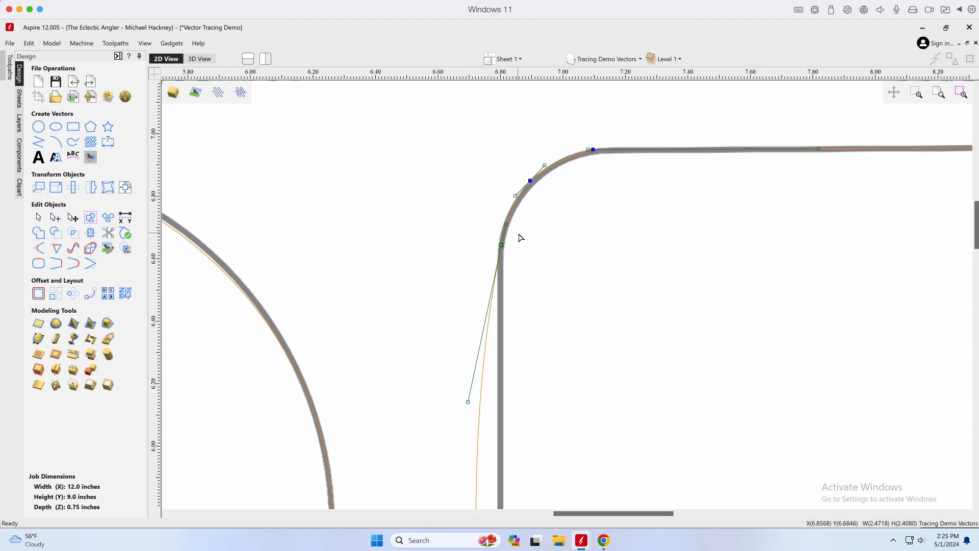
pyautogui.moveTo(468, 401); pyautogui.dragTo(499, 404)
# - Nudge the middle point of the upper-right corner slightly inward to follow the tight bend
pyautogui.scroll(-3, 665, 393)
pyautogui.scroll(1, 671, 386)
pyautogui.moveTo(672, 385); pyautogui.dragTo(344, 286, button='middle')
pyautogui.scroll(-1, 344, 285)
pyautogui.scroll(4, 628, 153)
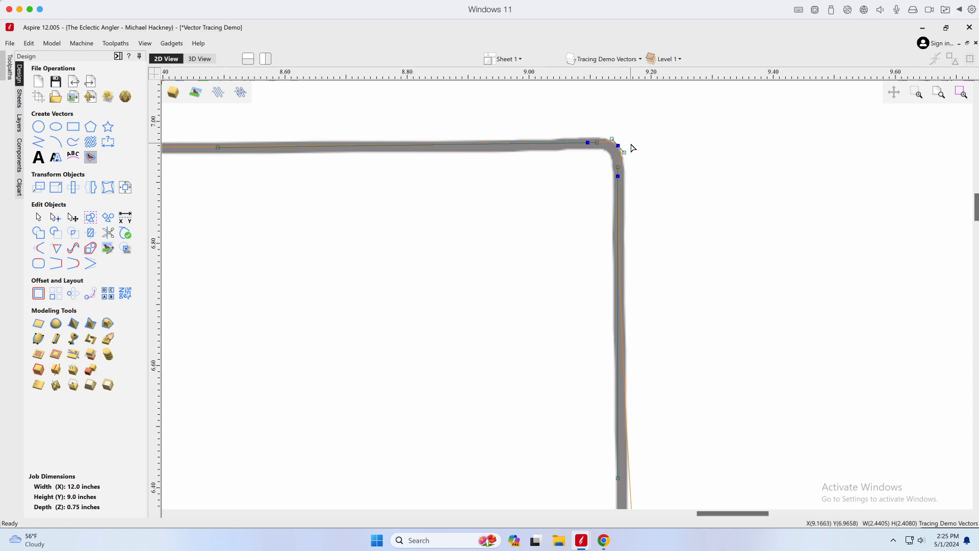
pyautogui.moveTo(618, 149); pyautogui.dragTo(613, 150)
# - Align the right edge's lower handle with the edge to straighten that span
pyautogui.scroll(-1, 711, 207)
pyautogui.moveTo(700, 325); pyautogui.dragTo(740, 57, button='middle')
pyautogui.scroll(-1, 705, 394)
pyautogui.scroll(1, 706, 395)
pyautogui.moveTo(707, 393); pyautogui.dragTo(715, 315, button='middle')
pyautogui.scroll(-2, 715, 315)
pyautogui.scroll(-2, 717, 319)
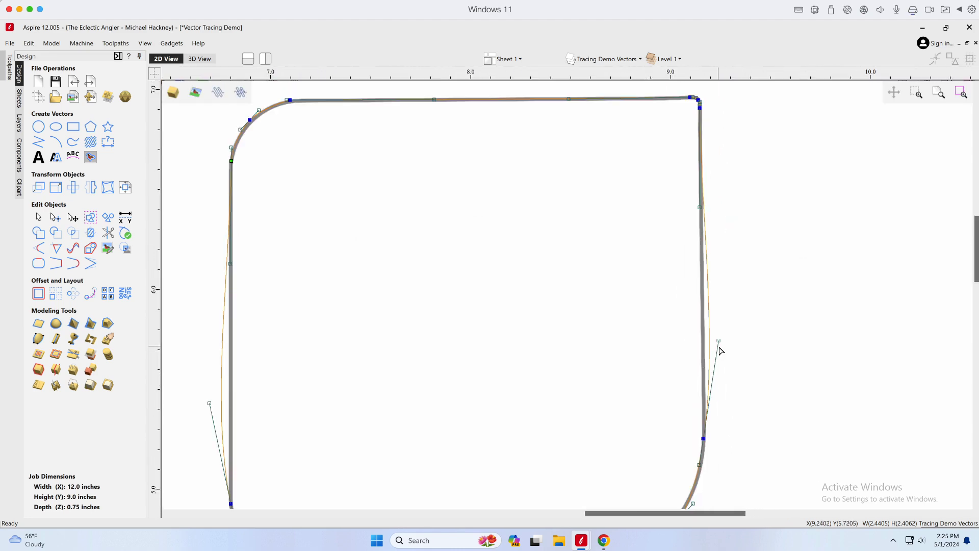
pyautogui.moveTo(719, 342); pyautogui.dragTo(703, 344)
# - Nudge the middle point of the lower-right corner slightly inward to follow the outline
pyautogui.moveTo(723, 450); pyautogui.dragTo(783, 297, button='middle')
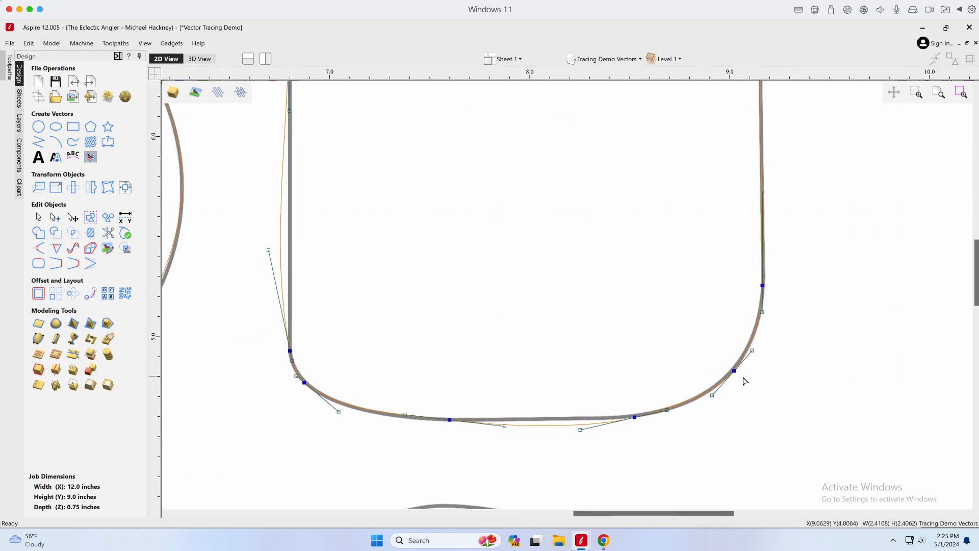
pyautogui.click(734, 371)
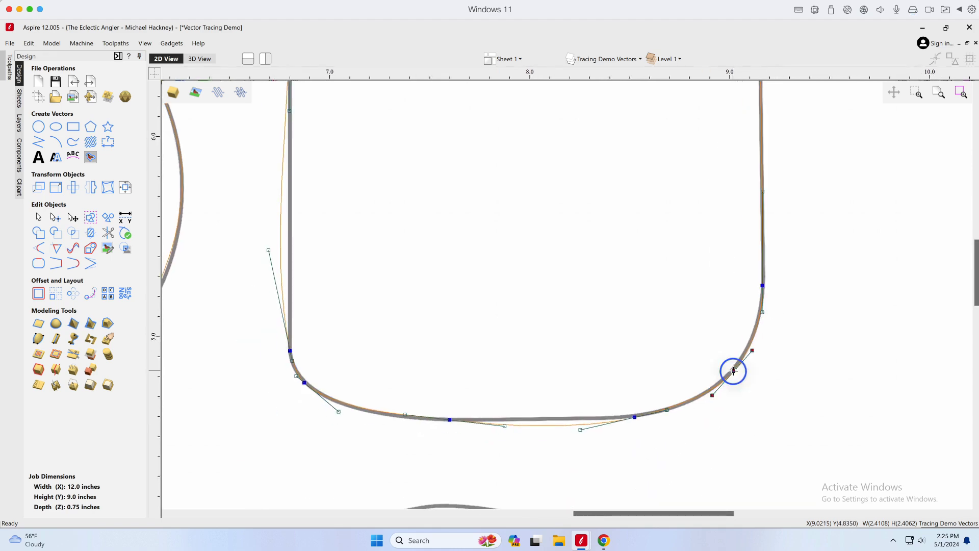
pyautogui.moveTo(734, 371); pyautogui.dragTo(733, 369)
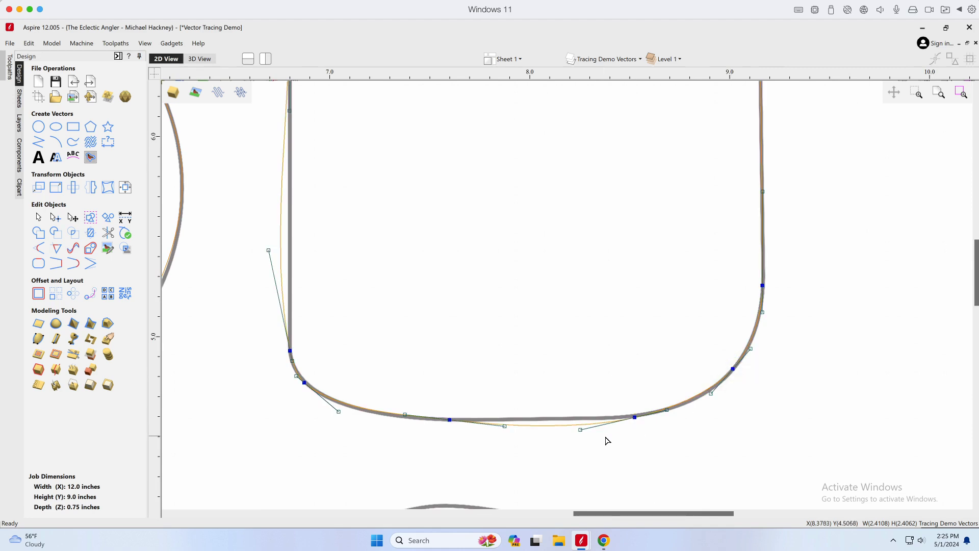
# - Align both handles along the rounded square's bottom edge and turn the left edge's lower handle vertical
pyautogui.click(579, 428)
pyautogui.moveTo(579, 429); pyautogui.dragTo(580, 419)
pyautogui.moveTo(505, 426); pyautogui.dragTo(509, 419)
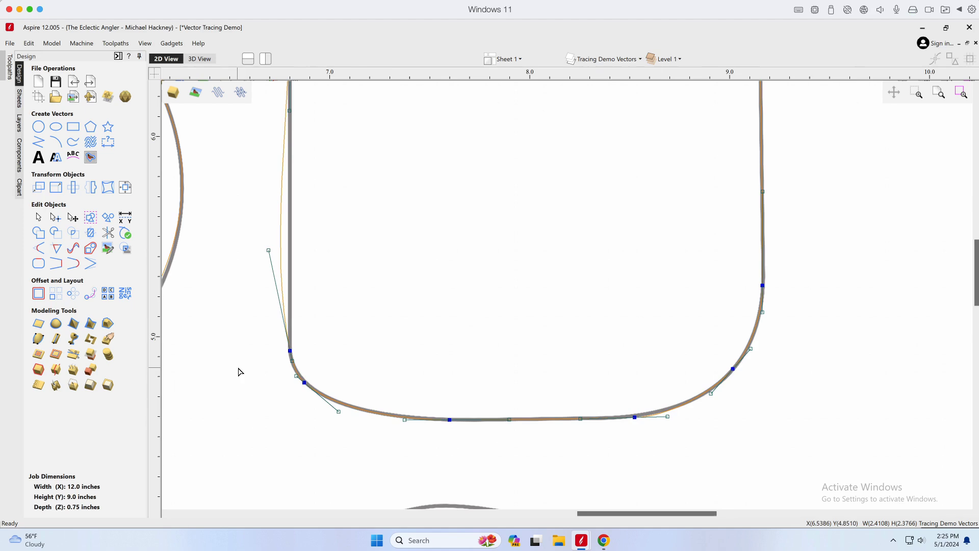
pyautogui.scroll(3, 240, 372)
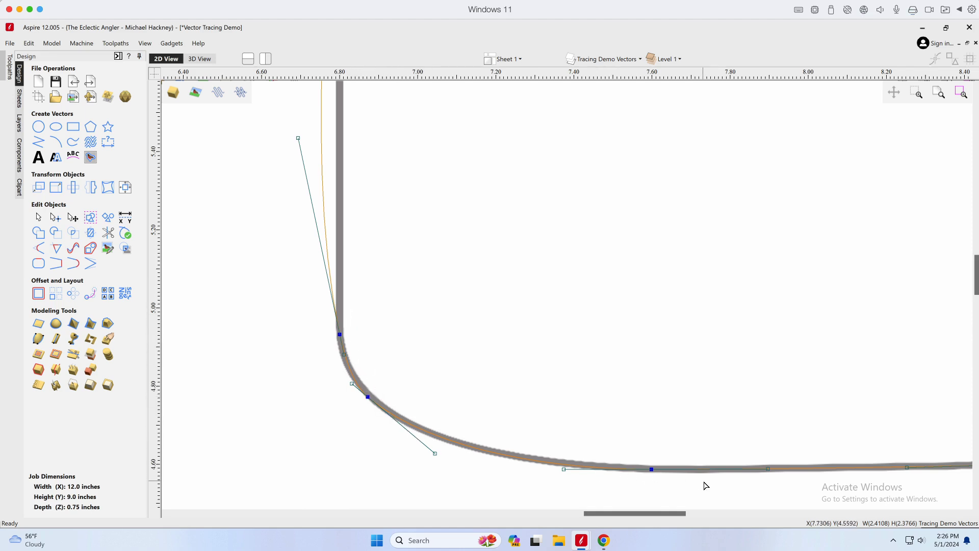
pyautogui.moveTo(300, 137); pyautogui.dragTo(340, 138)
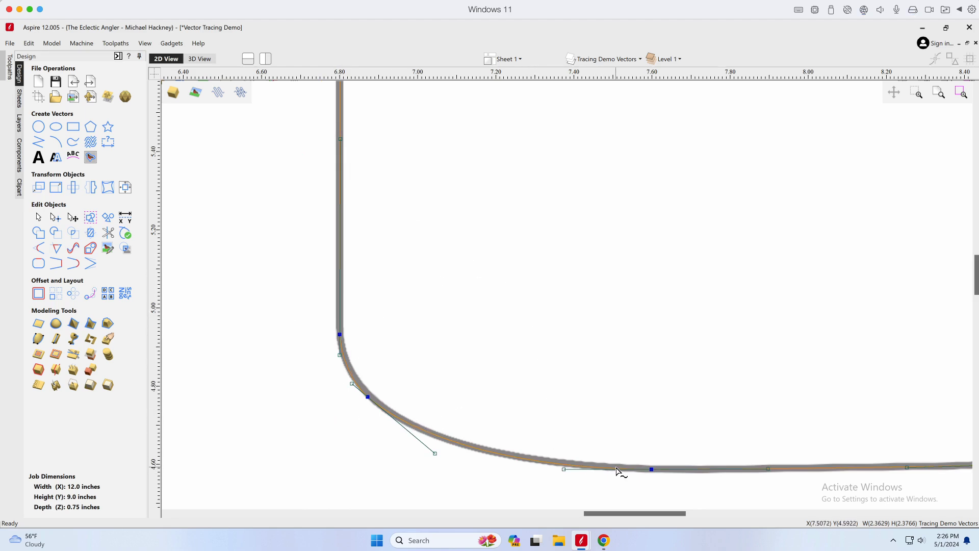
# - Try the lower-left corner's middle point further along the bottom curve and realign both of its handles there
pyautogui.rightClick(368, 396)
pyautogui.click(333, 408)
pyautogui.click(367, 396)
pyautogui.moveTo(368, 396); pyautogui.dragTo(427, 431)
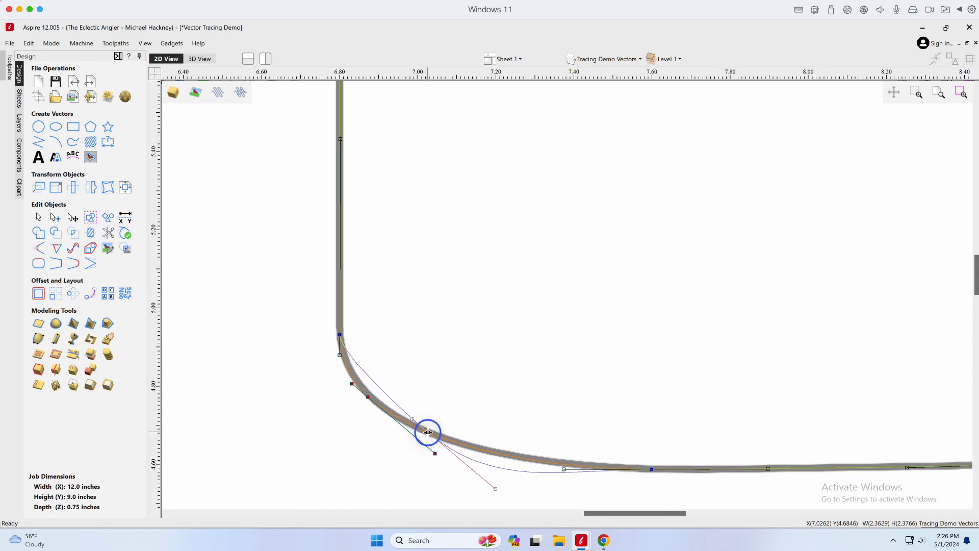
pyautogui.moveTo(497, 491); pyautogui.dragTo(501, 459)
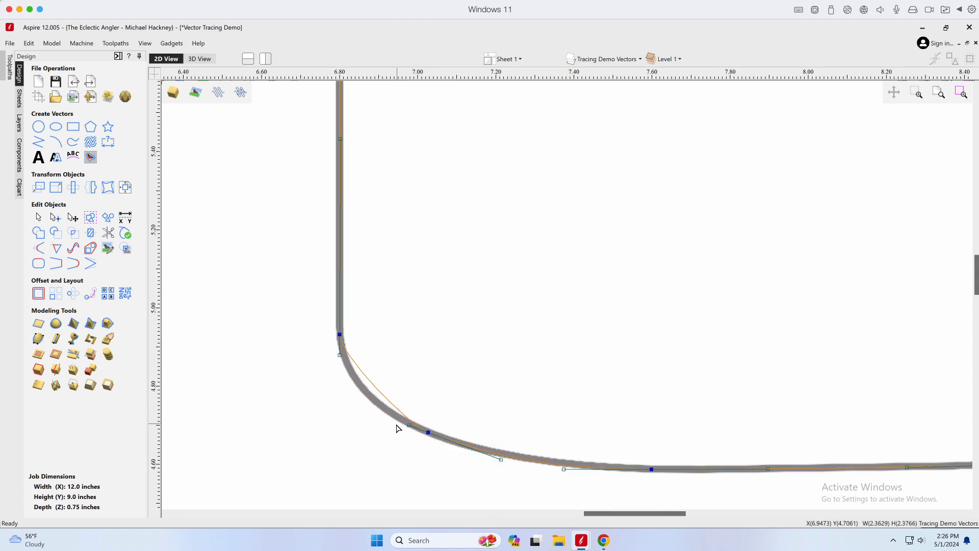
pyautogui.moveTo(411, 419); pyautogui.dragTo(369, 418)
pyautogui.moveTo(504, 451); pyautogui.dragTo(506, 457)
# - Reposition the lower-left corner's middle point on the tight bend and adjust both its handles to follow the outline
pyautogui.moveTo(399, 408); pyautogui.dragTo(376, 403)
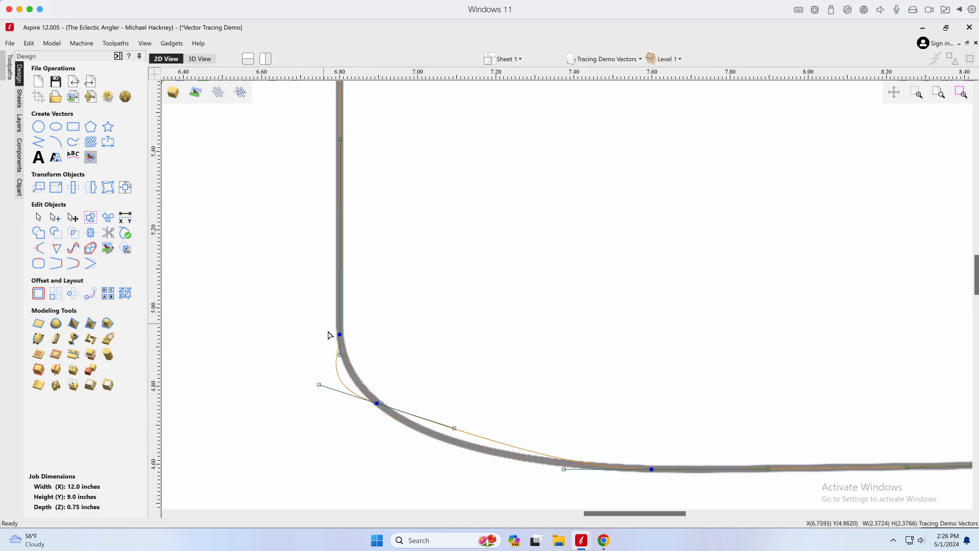
pyautogui.moveTo(455, 428); pyautogui.dragTo(463, 460)
pyautogui.moveTo(327, 371); pyautogui.dragTo(343, 379)
pyautogui.moveTo(460, 465); pyautogui.dragTo(443, 455)
pyautogui.moveTo(377, 402); pyautogui.dragTo(379, 403)
# - Preview a Bezier curve fit of the rounded square at 0.01 inches tolerance, inspect its node placement, and return to node editing without applying it
pyautogui.scroll(-4, 669, 338)
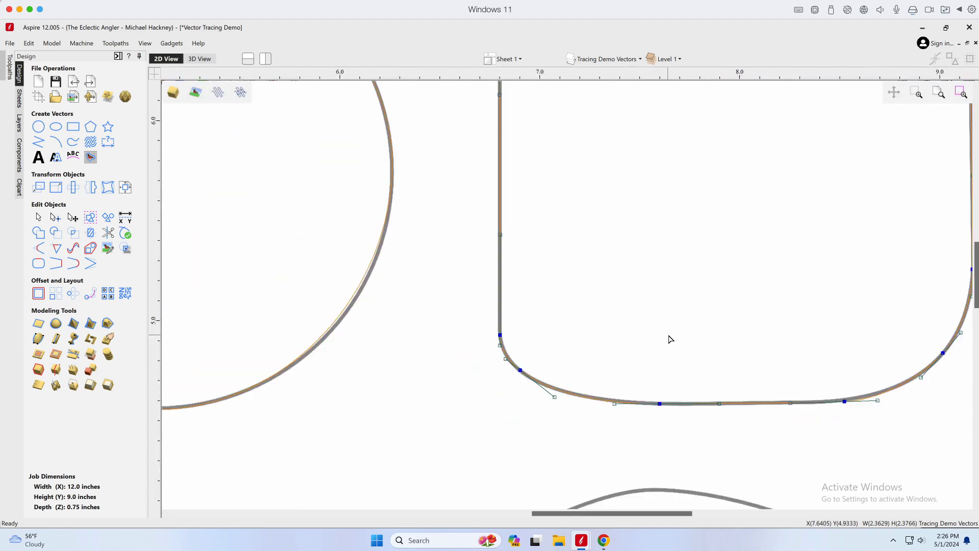
pyautogui.moveTo(709, 241); pyautogui.dragTo(572, 288, button='middle')
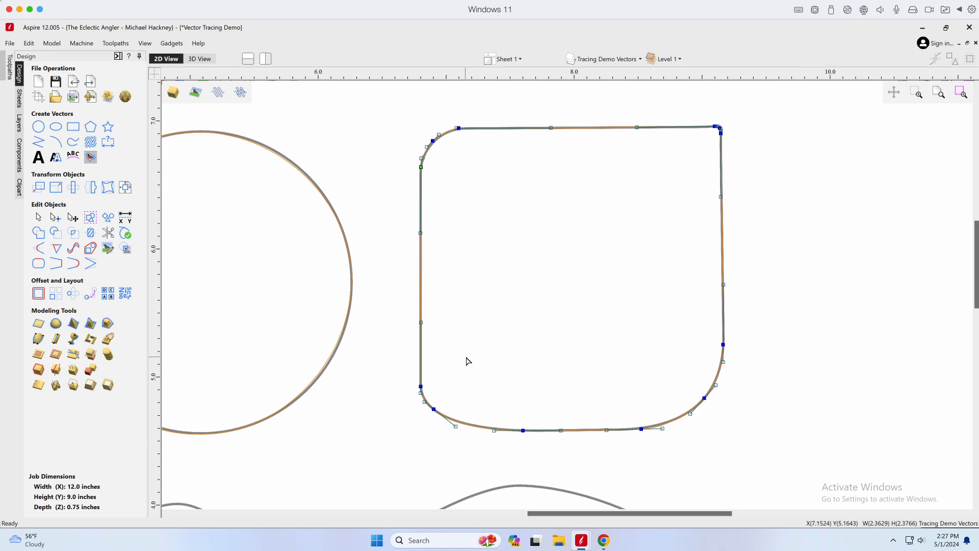
pyautogui.click(28, 43)
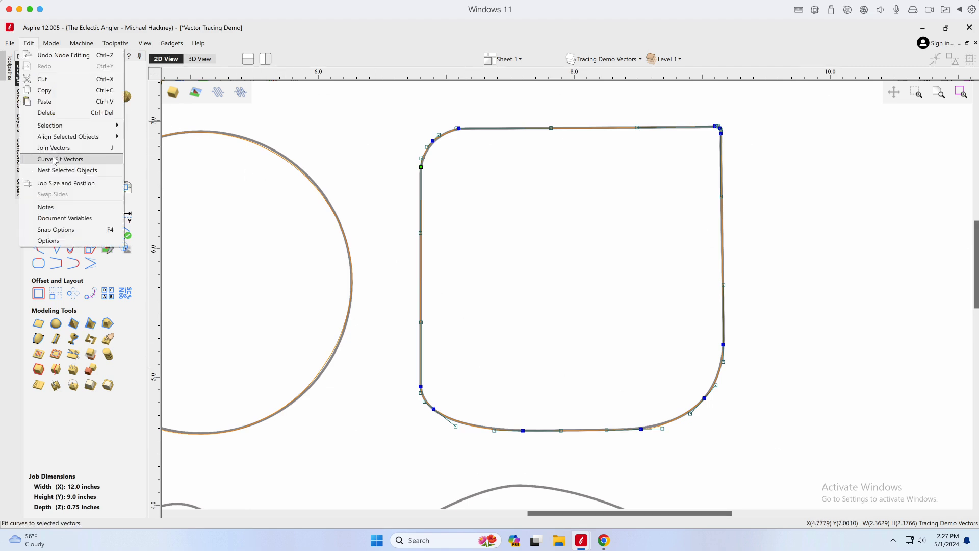
pyautogui.click(55, 160)
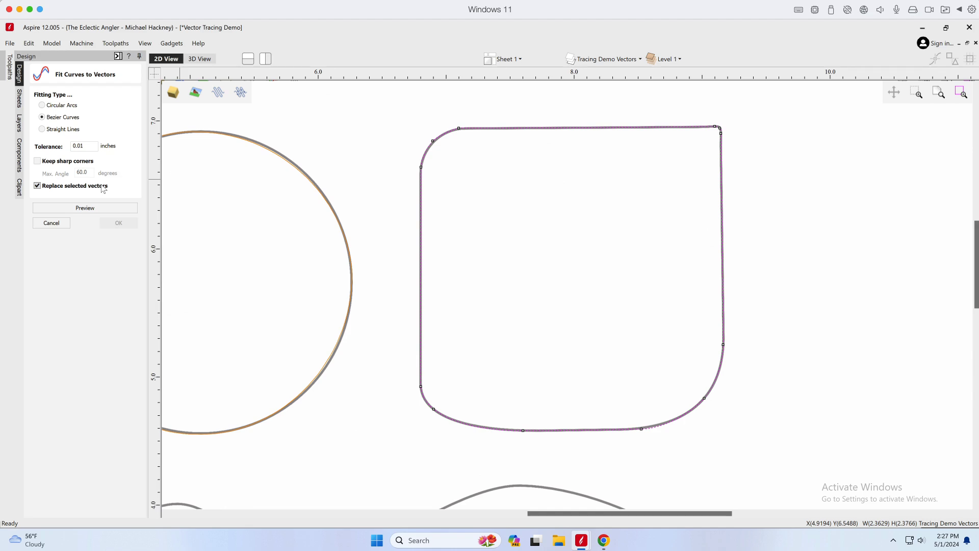
pyautogui.click(85, 209)
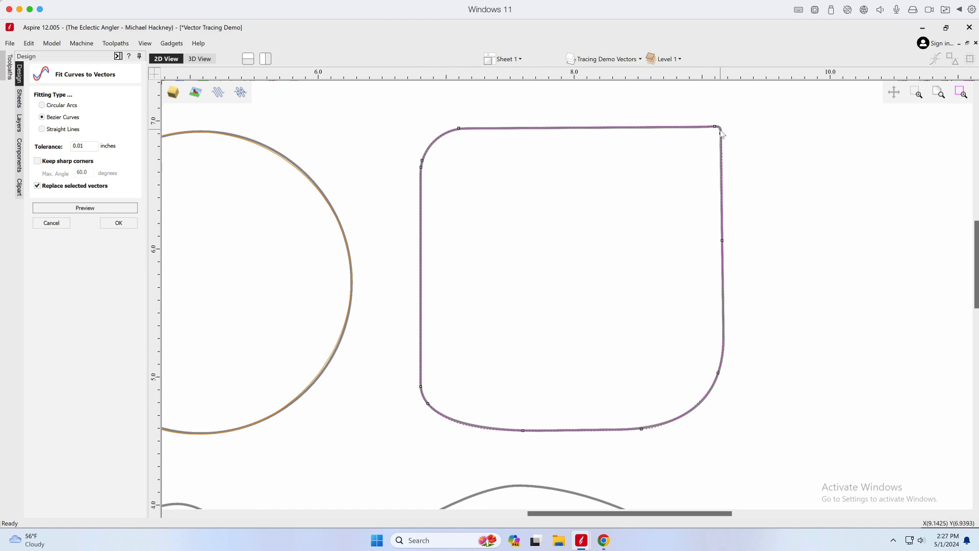
pyautogui.scroll(2, 727, 127)
pyautogui.scroll(2, 728, 127)
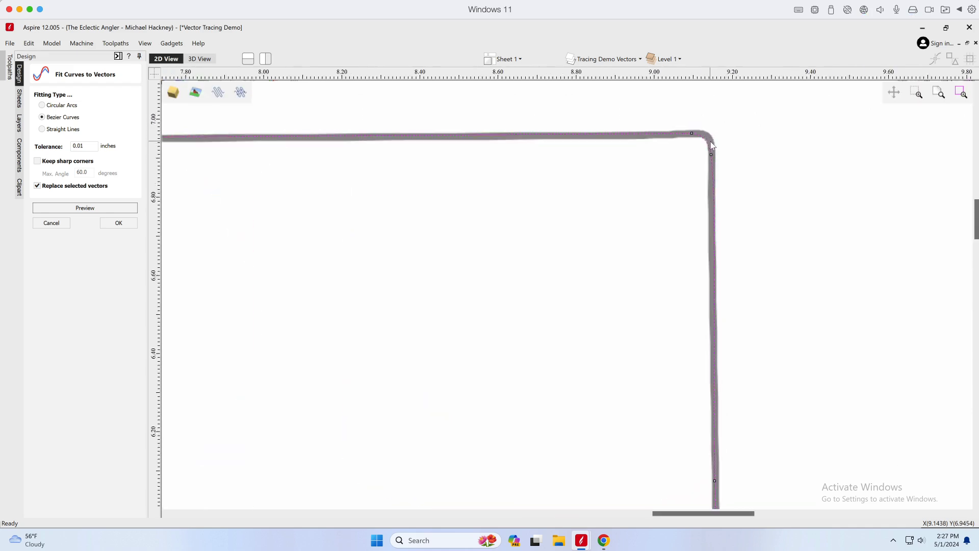
pyautogui.scroll(-3, 711, 148)
pyautogui.scroll(-2, 671, 325)
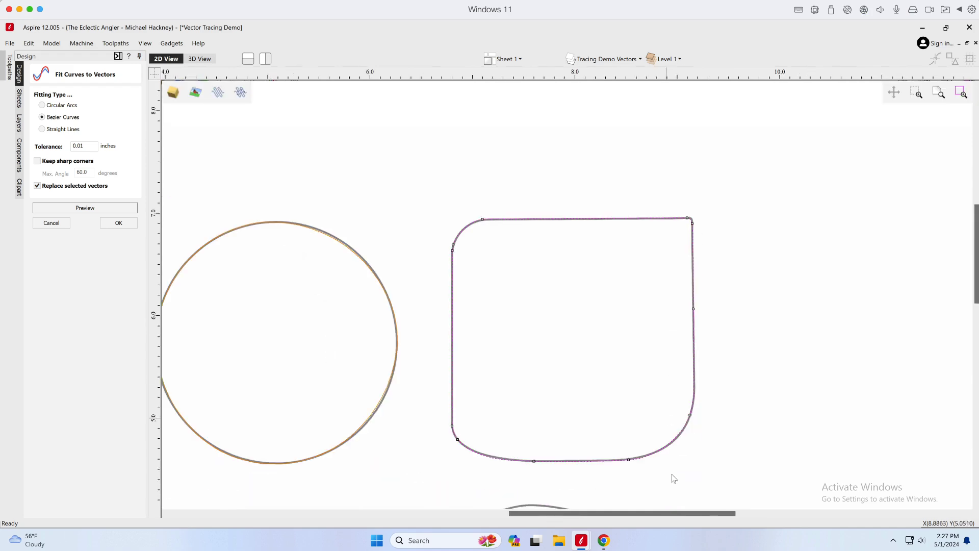
pyautogui.moveTo(610, 535)
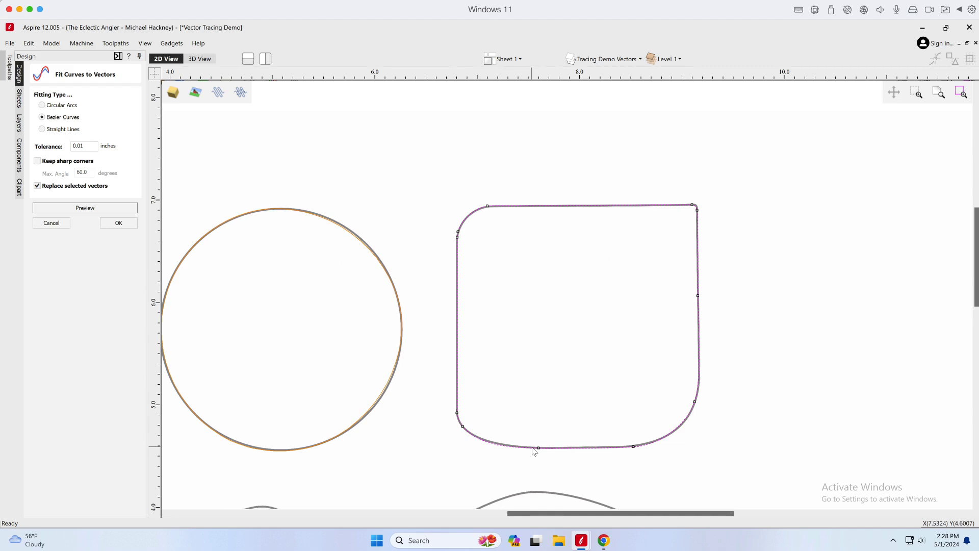
pyautogui.click(54, 222)
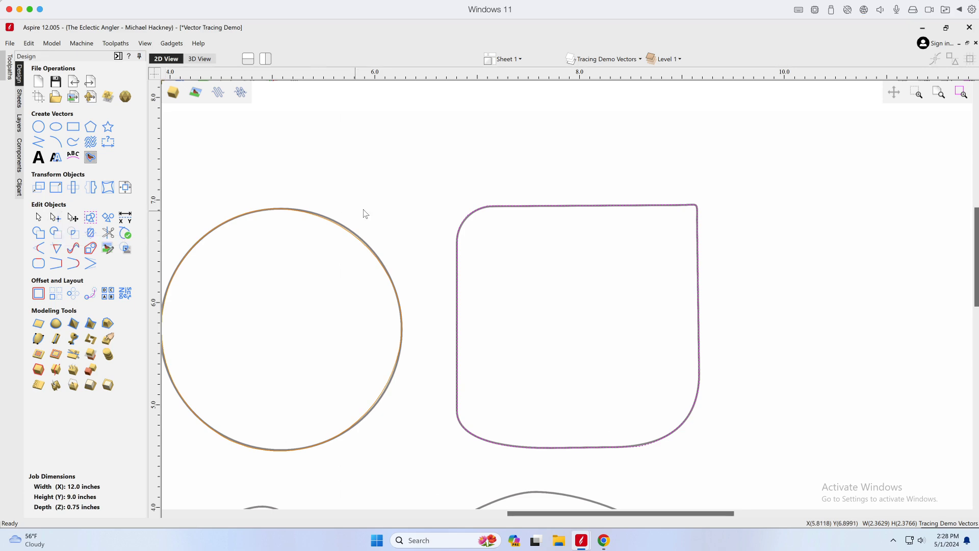
pyautogui.click(526, 205)
pyautogui.doubleClick(688, 420)
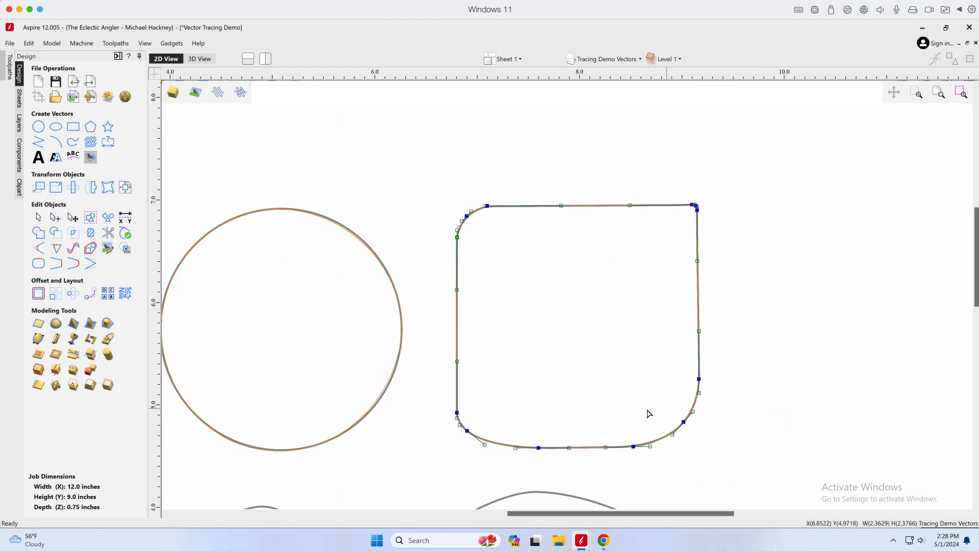
pyautogui.moveTo(376, 452); pyautogui.dragTo(719, 139, button='middle')
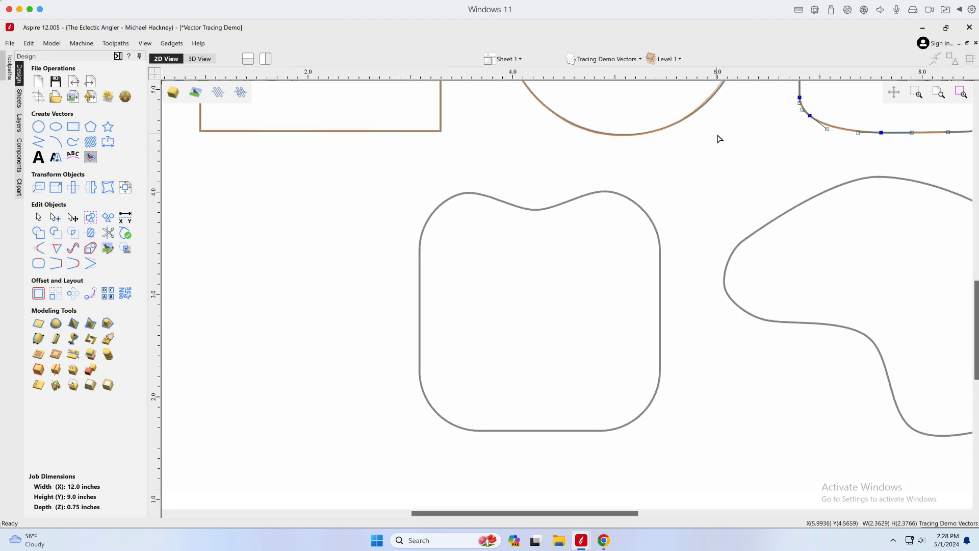
pyautogui.scroll(1, 556, 330)
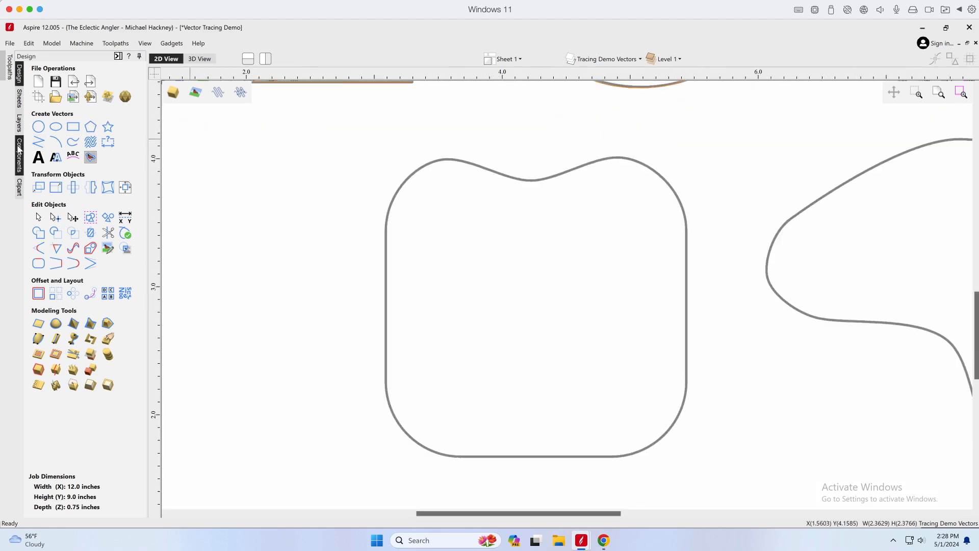
pyautogui.click(39, 142)
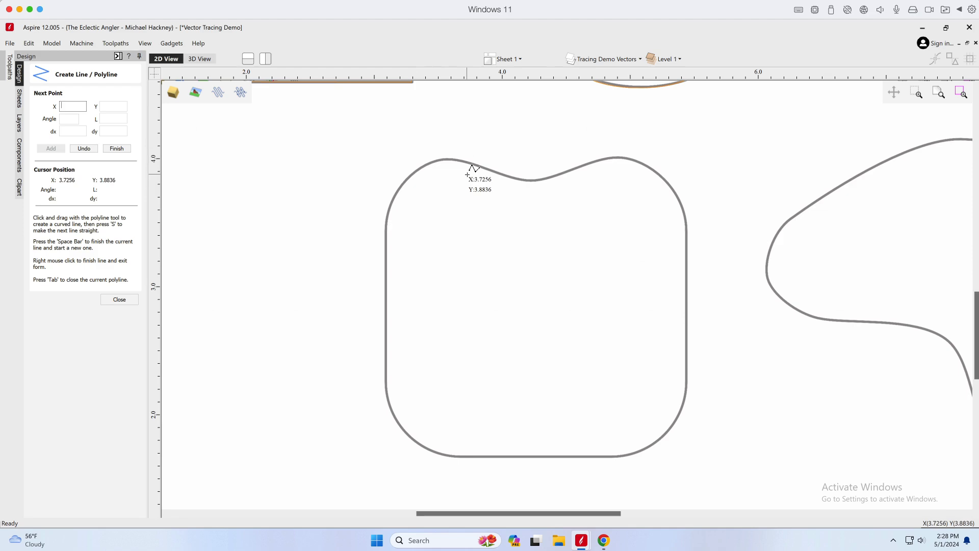
pyautogui.click(620, 156)
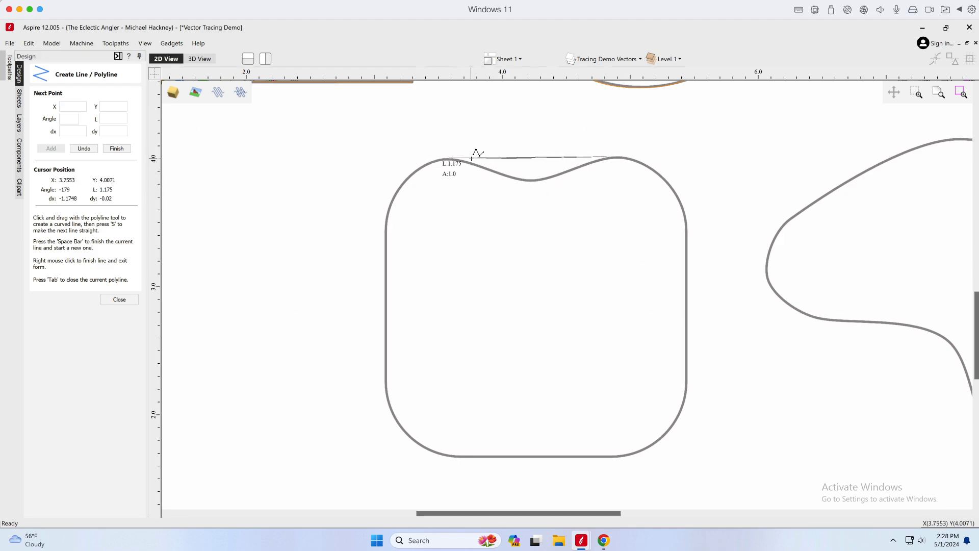
pyautogui.rightClick(530, 220)
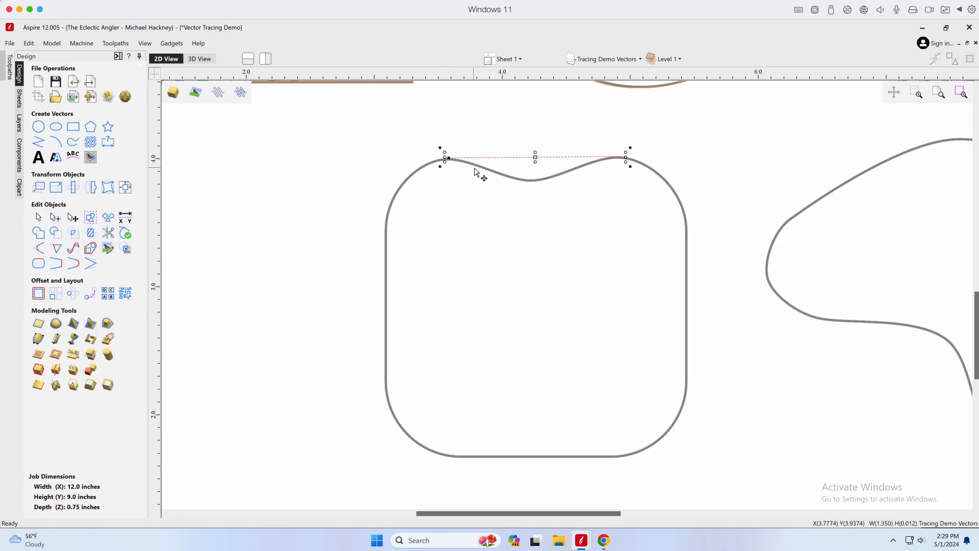
pyautogui.press('Delete')
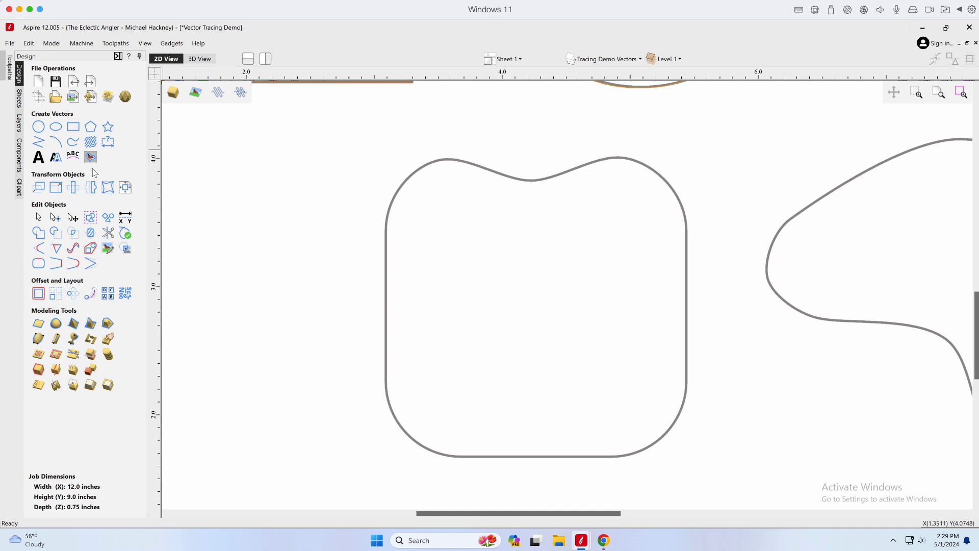
pyautogui.click(38, 141)
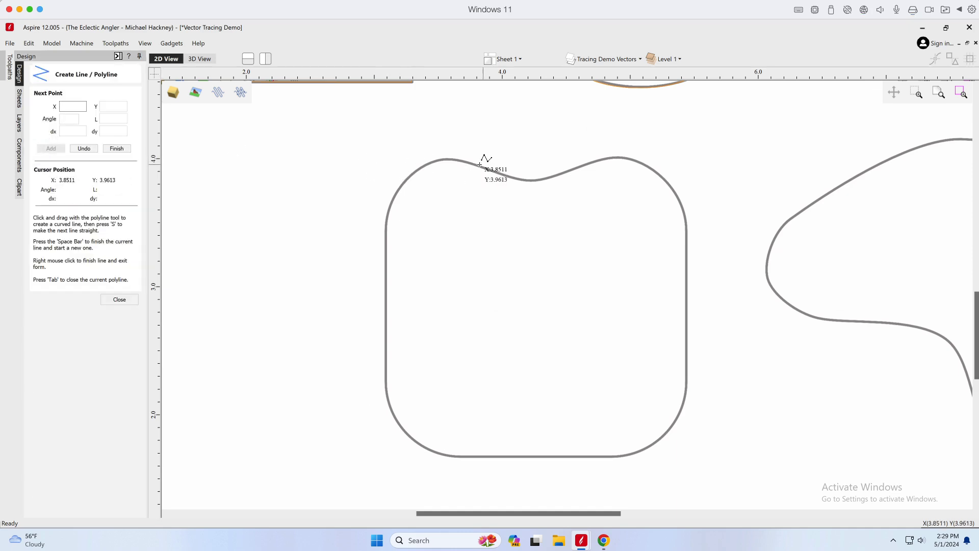
pyautogui.click(445, 160)
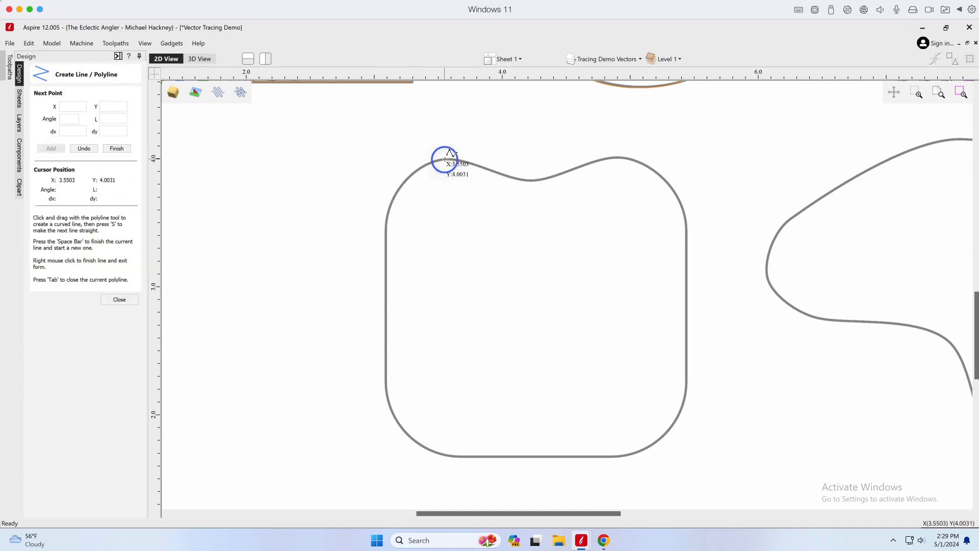
pyautogui.click(565, 174)
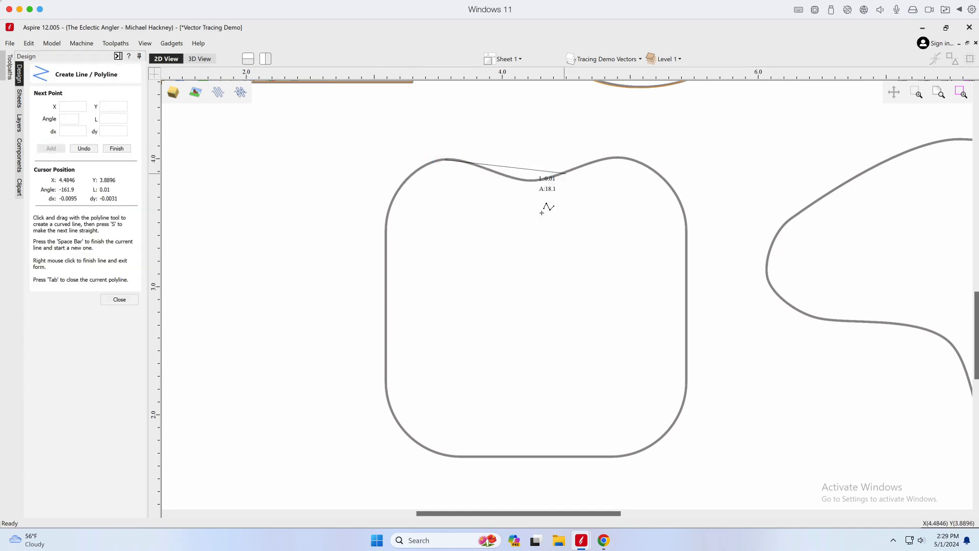
pyautogui.rightClick(567, 271)
pyautogui.press('Delete')
# - Trace the wavy-topped rounded square with a closed nine-point polyline, with points at both top crests and where the corners meet the straight edges
pyautogui.click(38, 141)
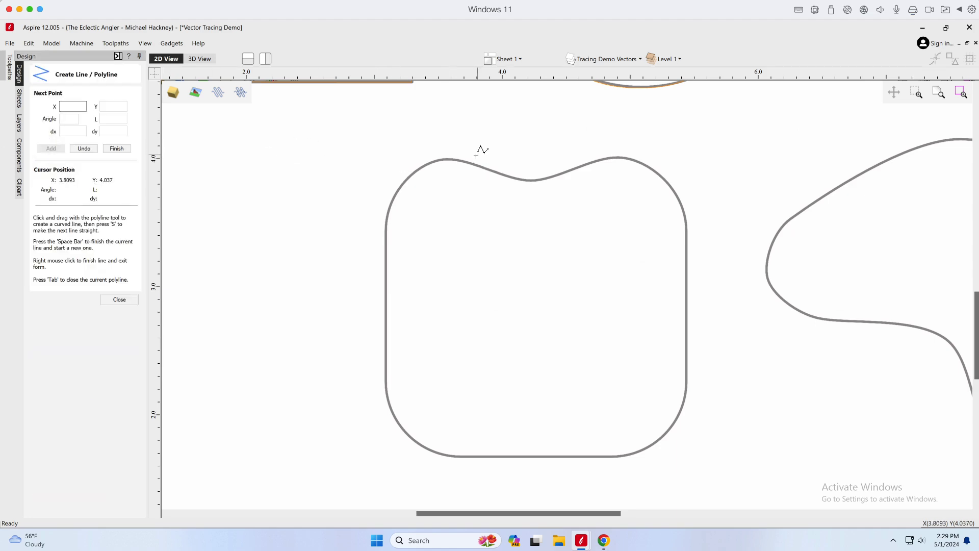
pyautogui.click(443, 158)
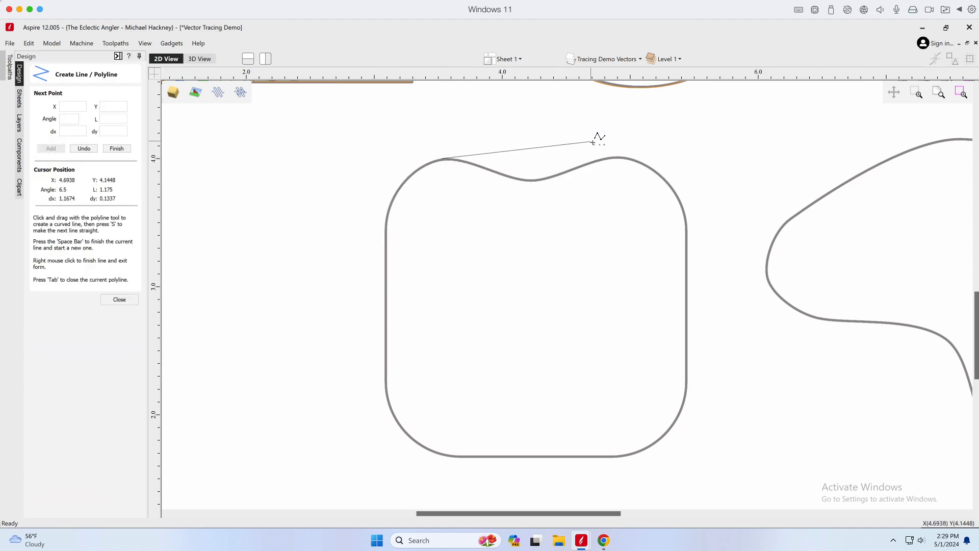
pyautogui.click(619, 157)
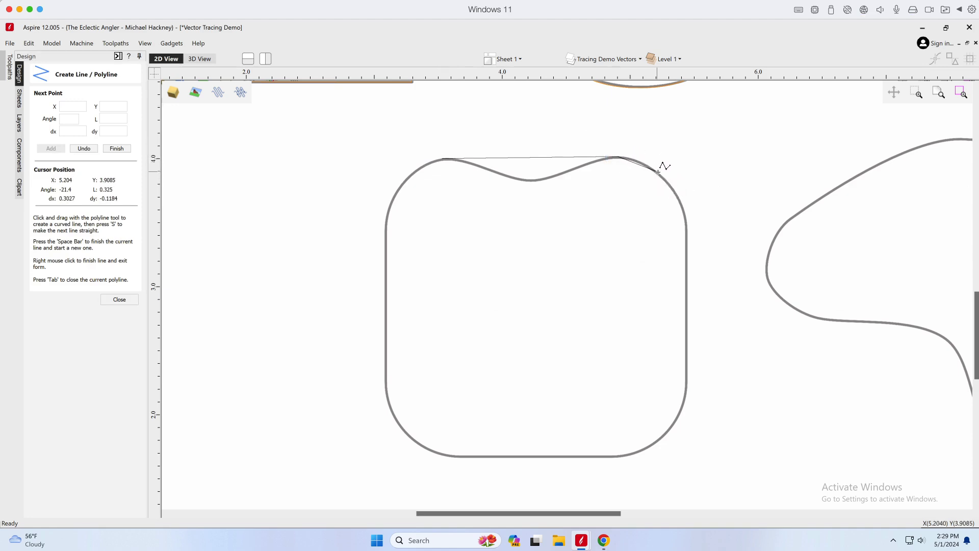
pyautogui.click(687, 226)
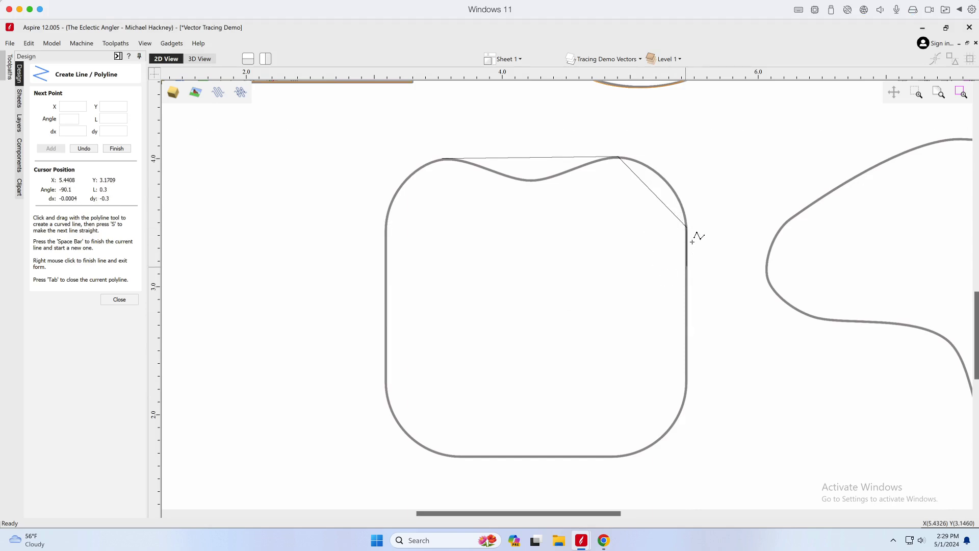
pyautogui.click(687, 381)
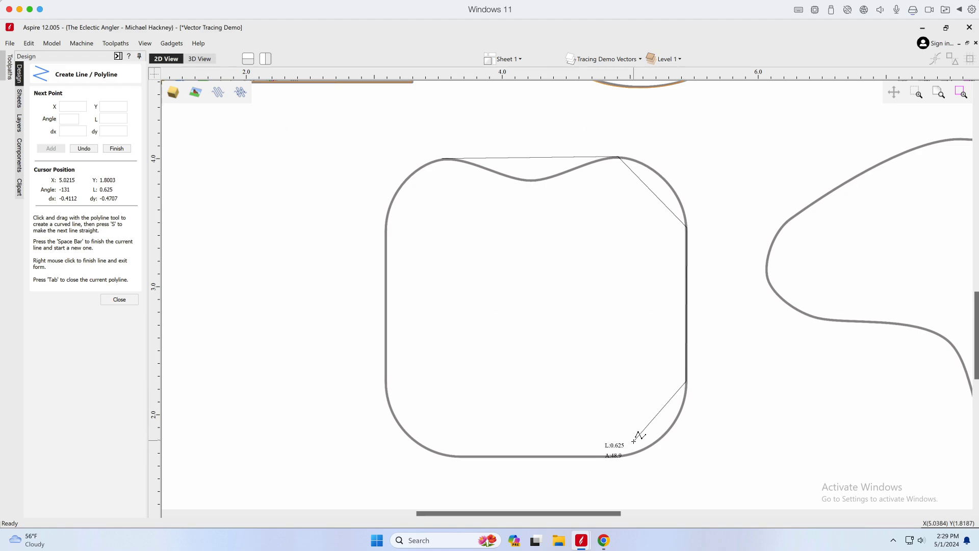
pyautogui.click(610, 456)
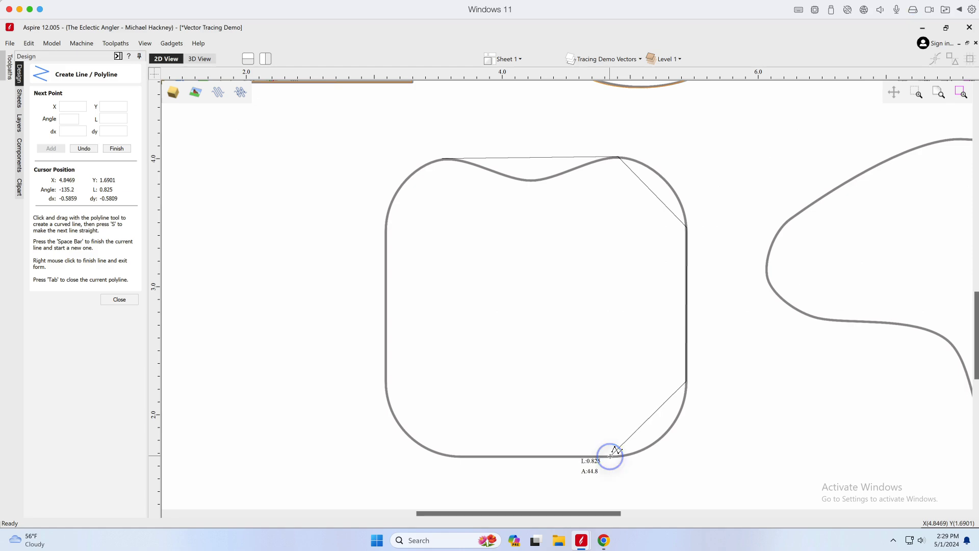
pyautogui.click(451, 455)
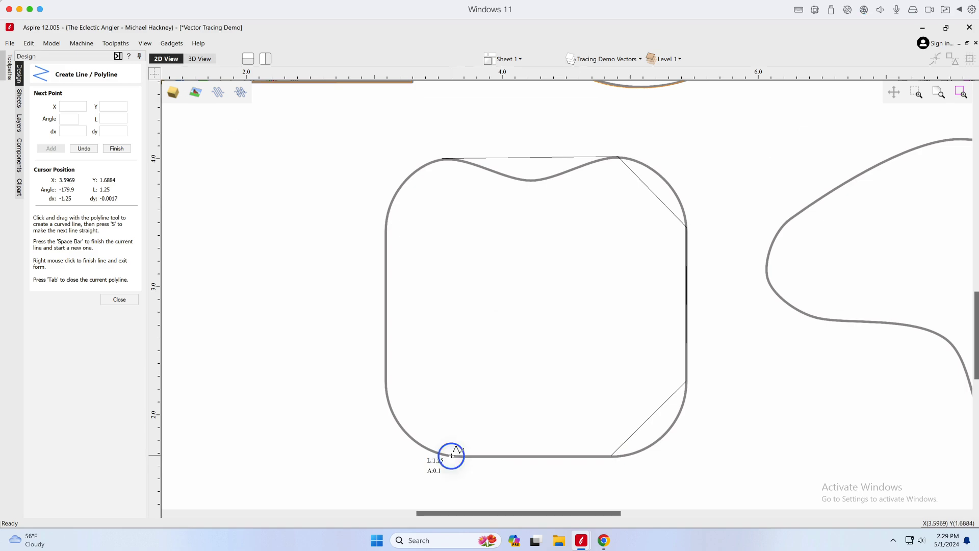
pyautogui.click(387, 392)
pyautogui.click(386, 225)
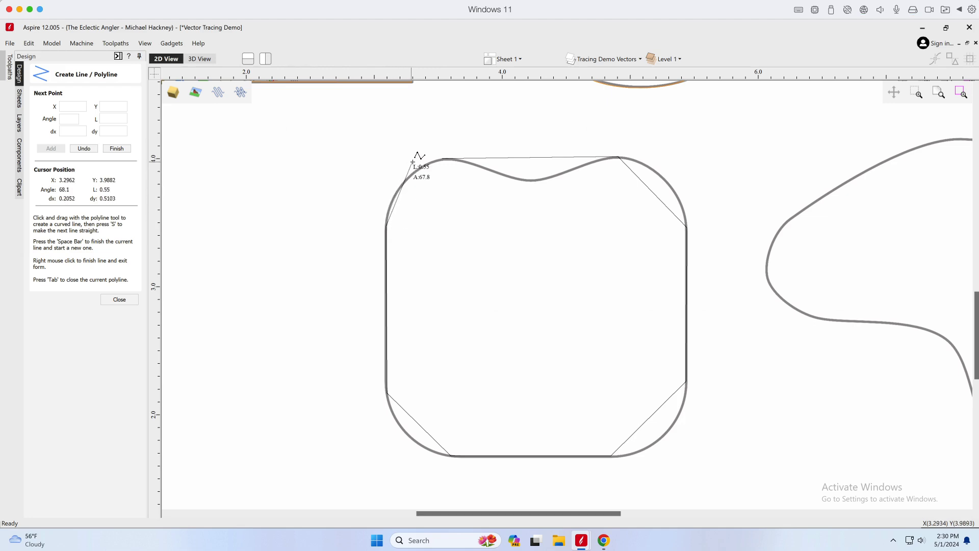
pyautogui.click(398, 190)
pyautogui.press('Tab')
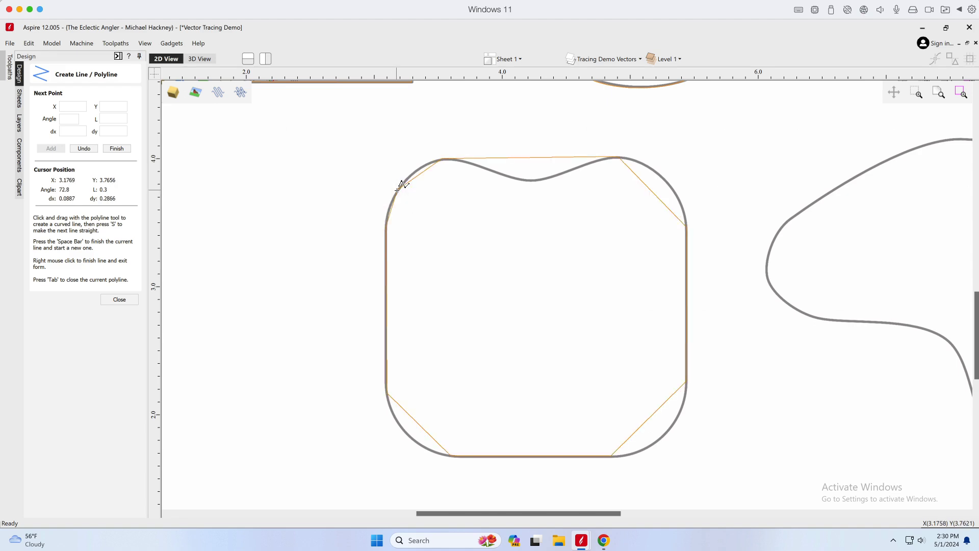
pyautogui.click(134, 300)
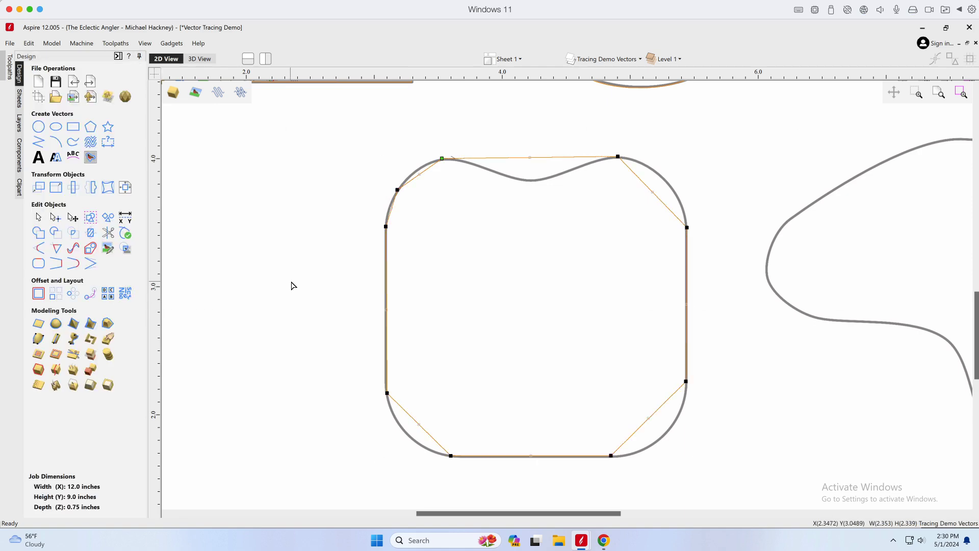
# - Smooth all points of the wavy-topped rounded square and align the handles along its straight right, bottom and left sides
pyautogui.moveTo(332, 142); pyautogui.dragTo(745, 475)
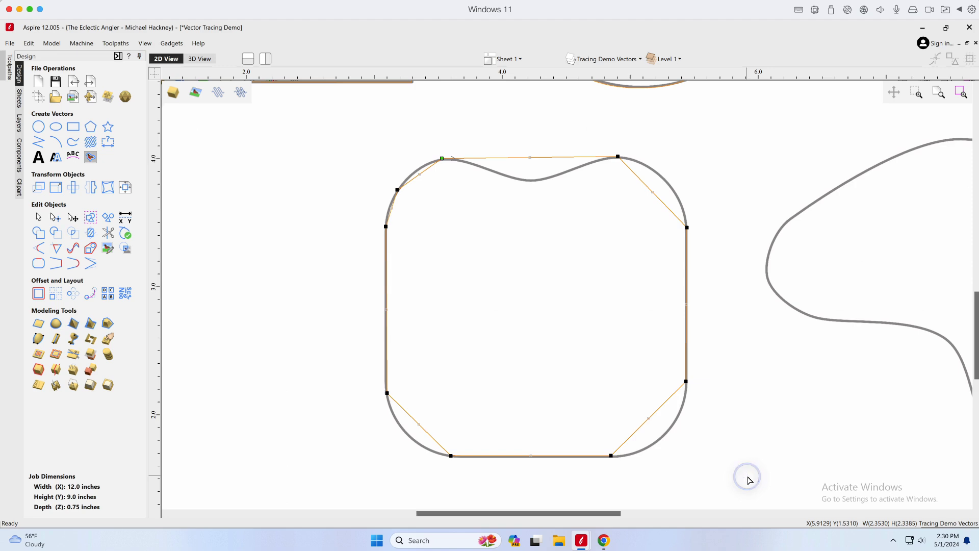
pyautogui.press('s')
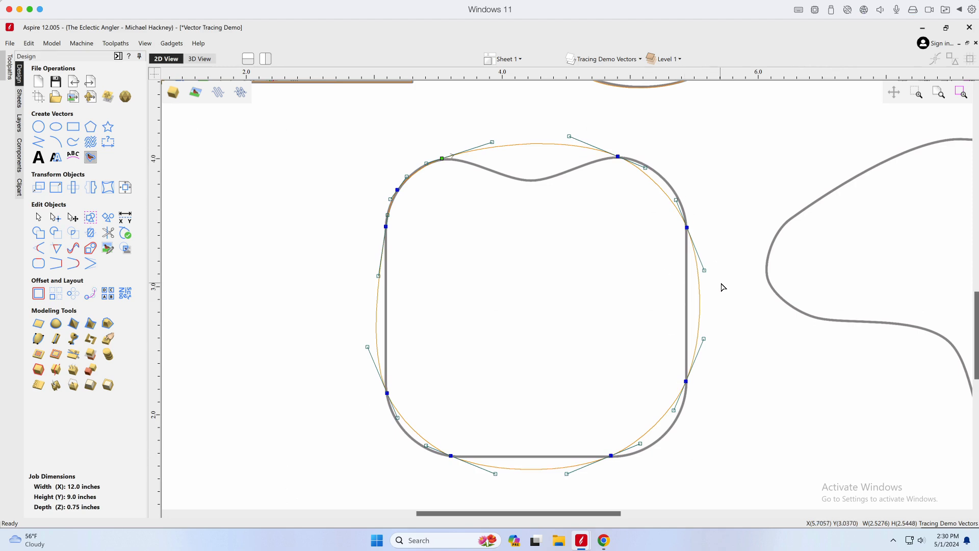
pyautogui.moveTo(705, 271); pyautogui.dragTo(686, 280)
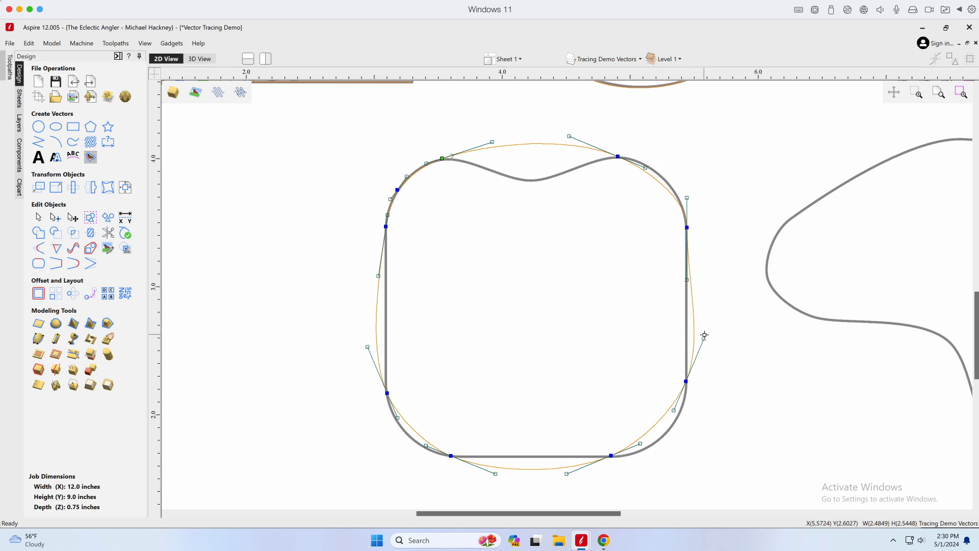
pyautogui.moveTo(705, 336); pyautogui.dragTo(686, 335)
pyautogui.moveTo(565, 473); pyautogui.dragTo(563, 454)
pyautogui.moveTo(494, 473); pyautogui.dragTo(504, 458)
pyautogui.moveTo(366, 345); pyautogui.dragTo(385, 344)
pyautogui.click(385, 278)
pyautogui.moveTo(384, 279); pyautogui.dragTo(385, 279)
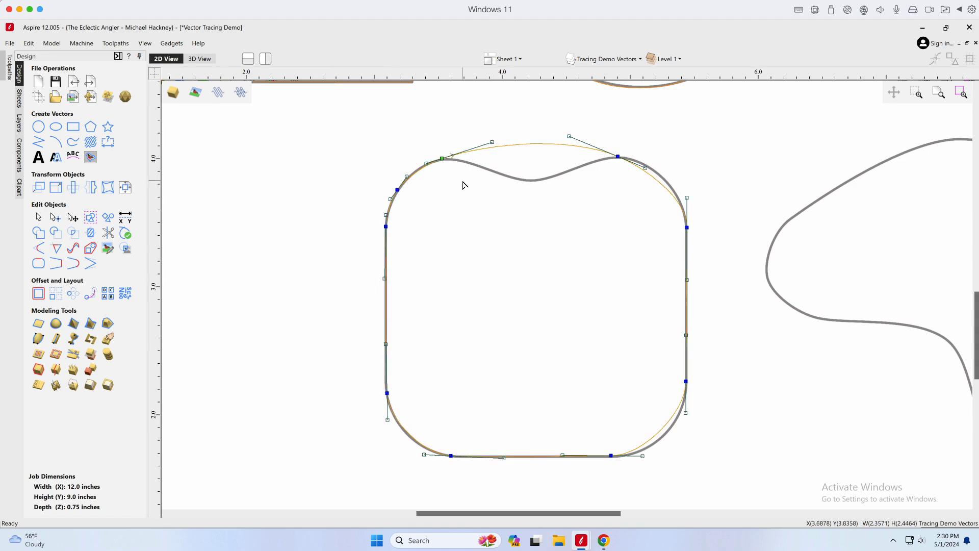
# - Shape the wavy top edge: level the handles at both crests, and insert a point placed at the dip with its handles aligned to the curve
pyautogui.moveTo(493, 142); pyautogui.dragTo(491, 170)
pyautogui.moveTo(569, 135); pyautogui.dragTo(582, 166)
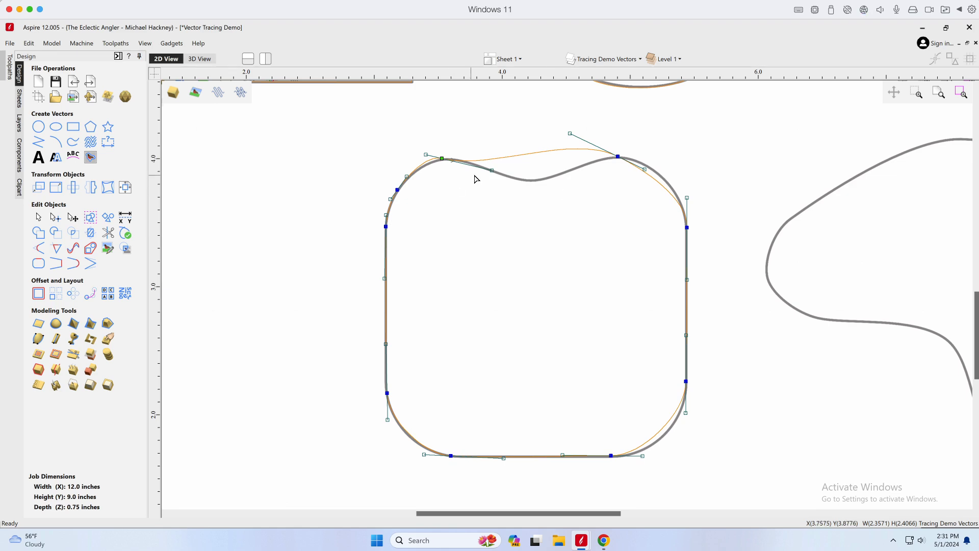
pyautogui.doubleClick(534, 154)
pyautogui.moveTo(537, 155); pyautogui.dragTo(531, 180)
pyautogui.moveTo(591, 145); pyautogui.dragTo(590, 156)
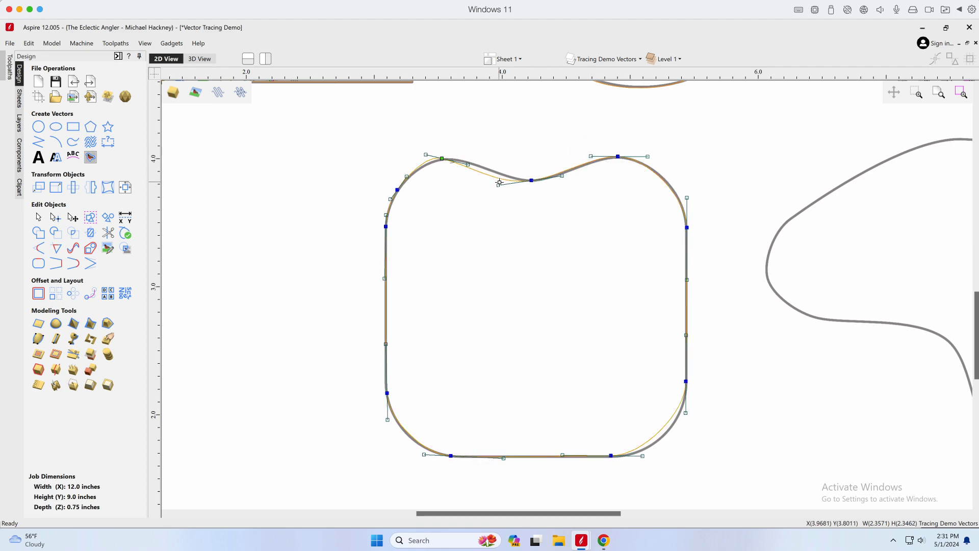
pyautogui.moveTo(499, 187); pyautogui.dragTo(468, 159)
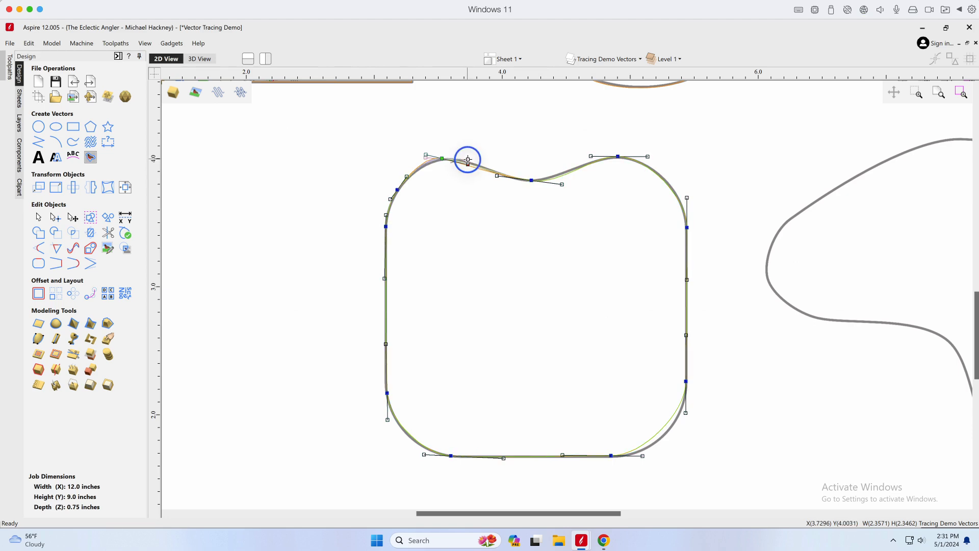
pyautogui.moveTo(564, 186); pyautogui.dragTo(567, 181)
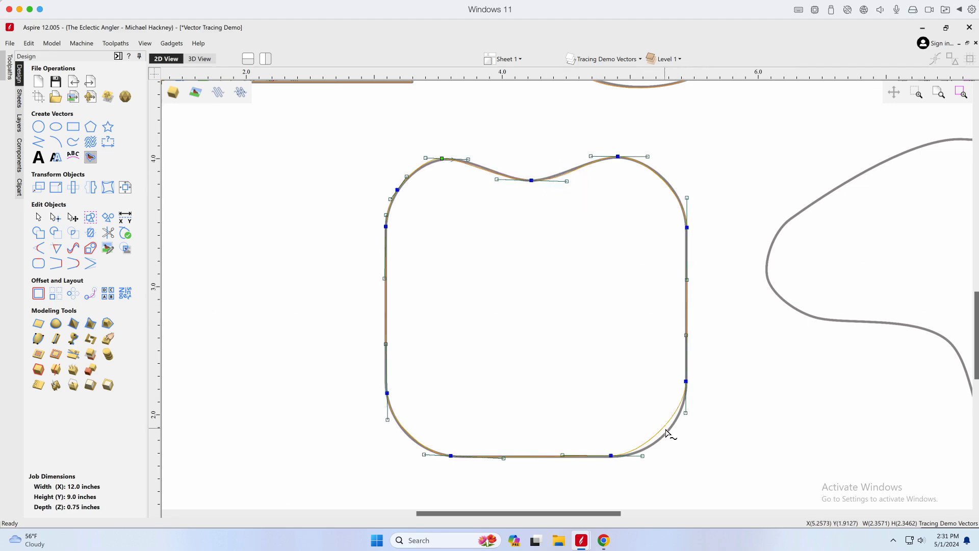
# - Adjust the handles at both lower corners to fit the bends, and shift the left crest's point slightly along the outline
pyautogui.moveTo(685, 413); pyautogui.dragTo(684, 426)
pyautogui.moveTo(641, 457); pyautogui.dragTo(651, 455)
pyautogui.moveTo(388, 419); pyautogui.dragTo(387, 421)
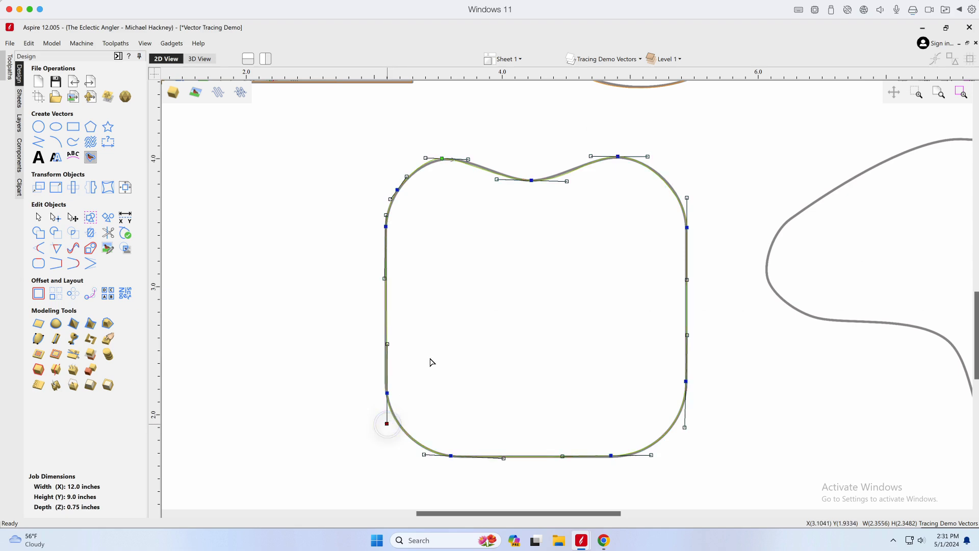
pyautogui.click(587, 263)
pyautogui.doubleClick(459, 163)
pyautogui.moveTo(429, 158); pyautogui.dragTo(445, 159)
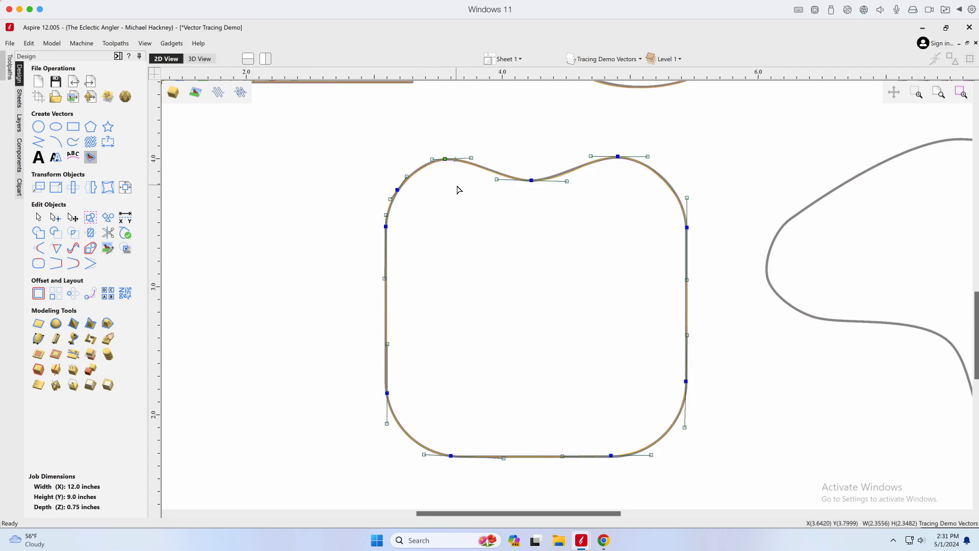
pyautogui.click(755, 398)
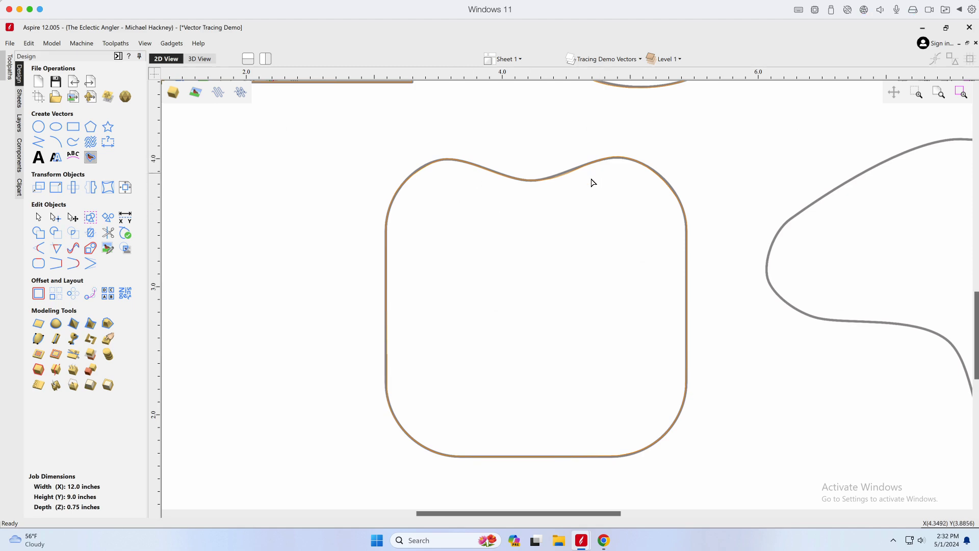
# - Trace the kidney-shaped outline with a closed 15-point polyline, placing points on either side of each bend
pyautogui.moveTo(850, 416); pyautogui.dragTo(444, 404, button='middle')
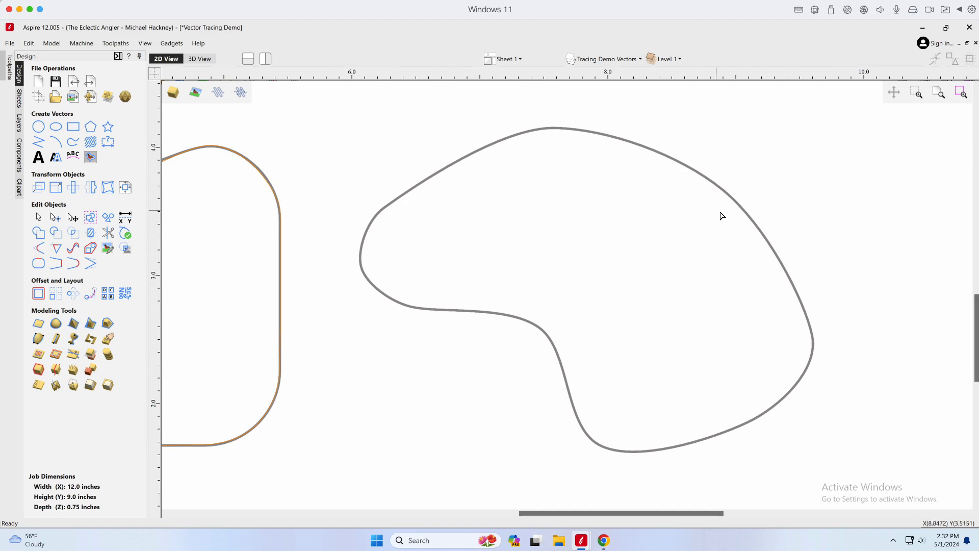
pyautogui.click(37, 143)
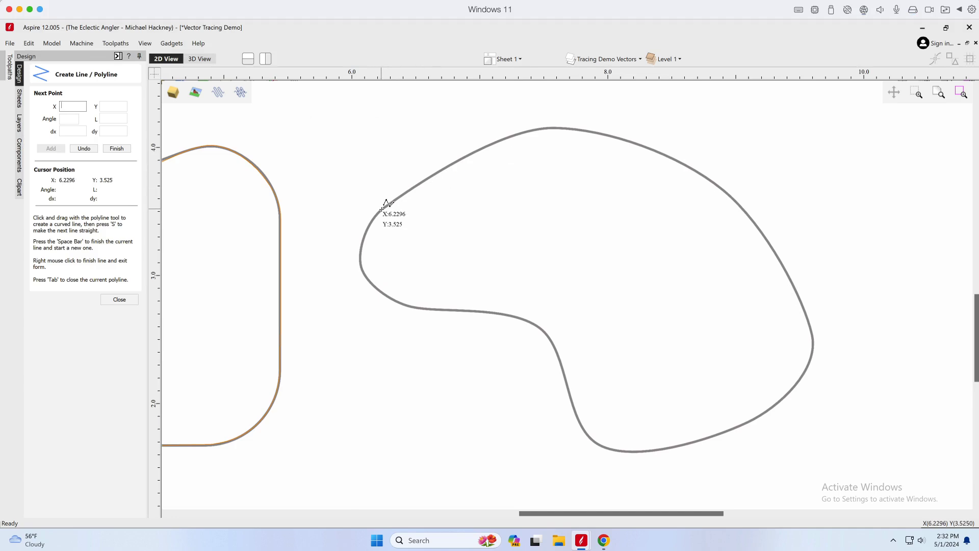
pyautogui.click(382, 209)
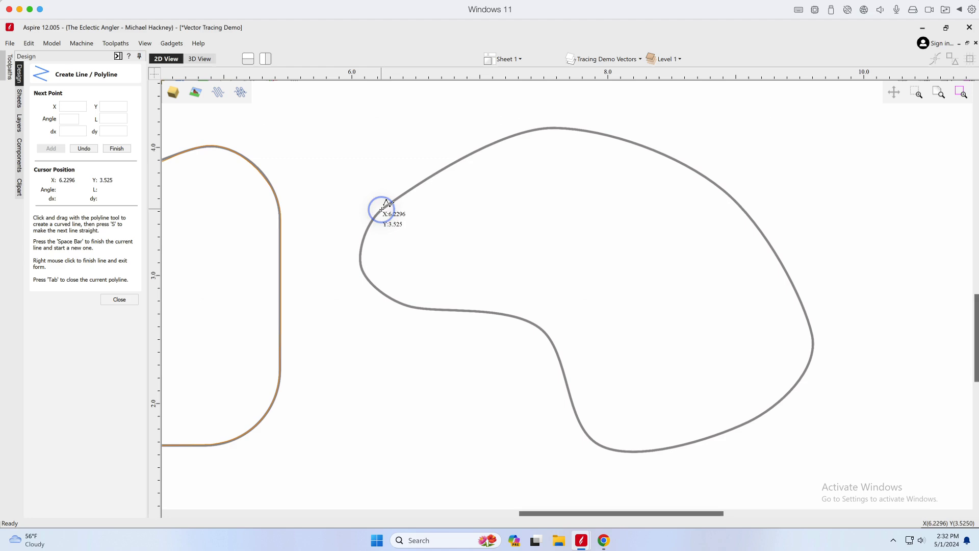
pyautogui.click(494, 143)
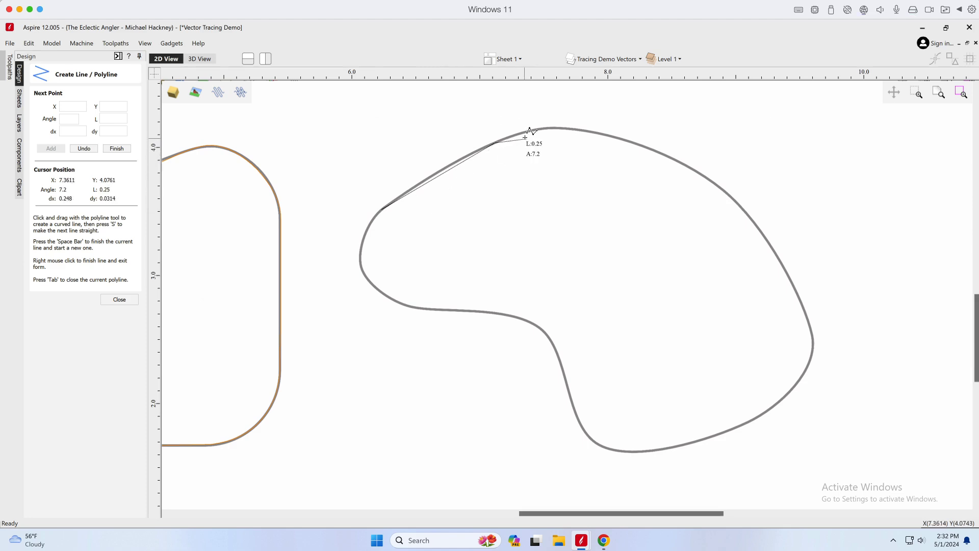
pyautogui.click(597, 134)
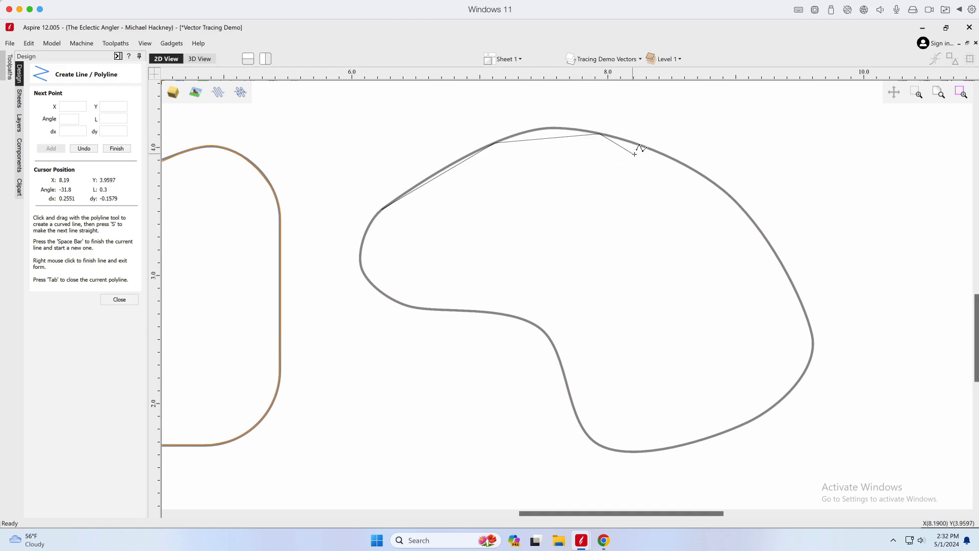
pyautogui.click(730, 195)
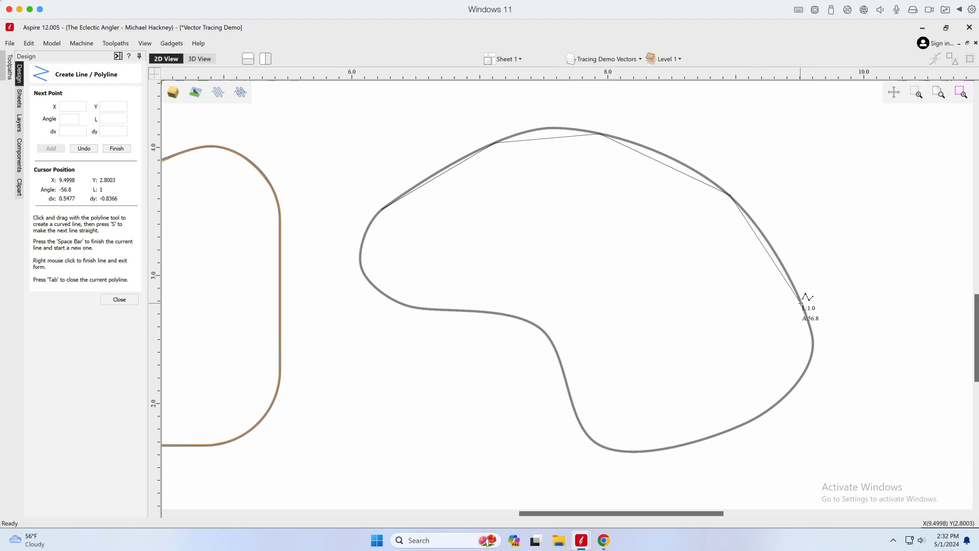
pyautogui.click(807, 317)
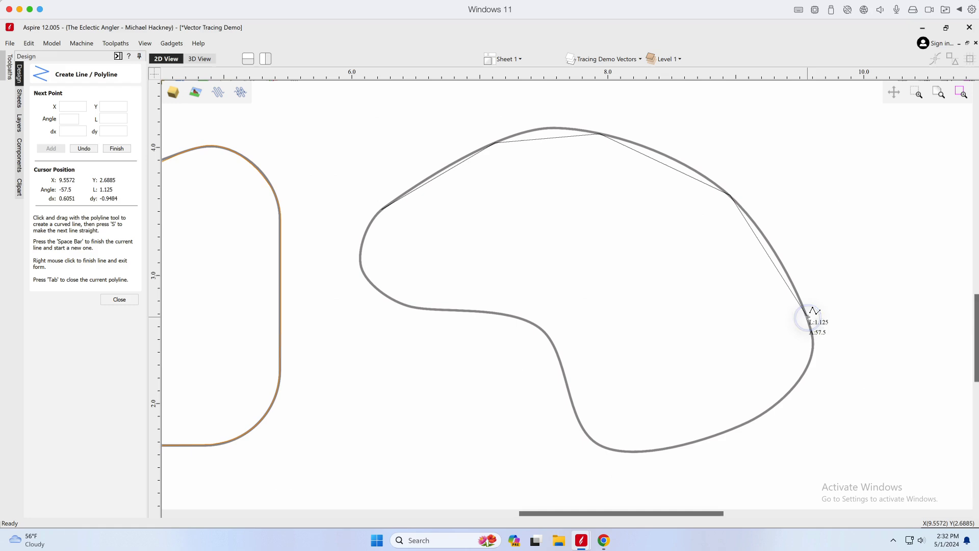
pyautogui.click(802, 378)
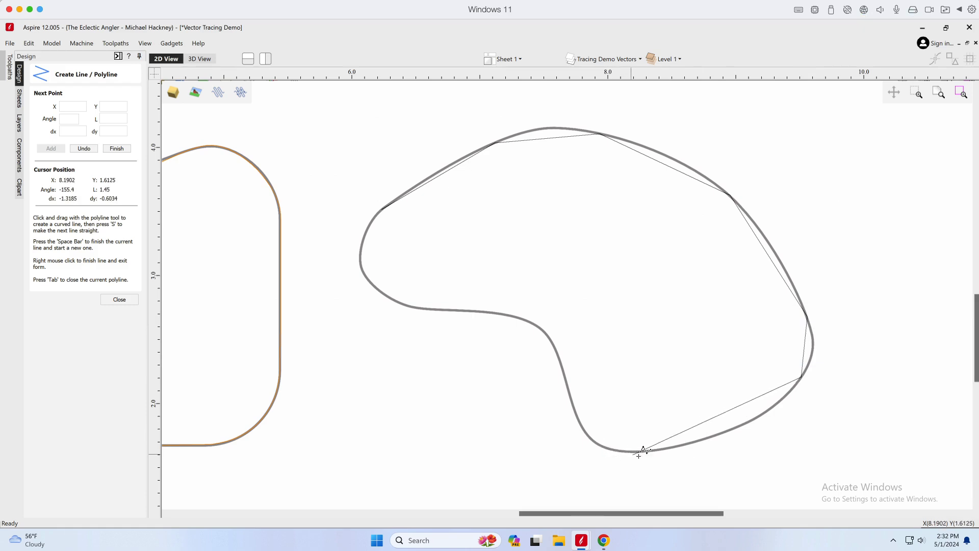
pyautogui.click(695, 442)
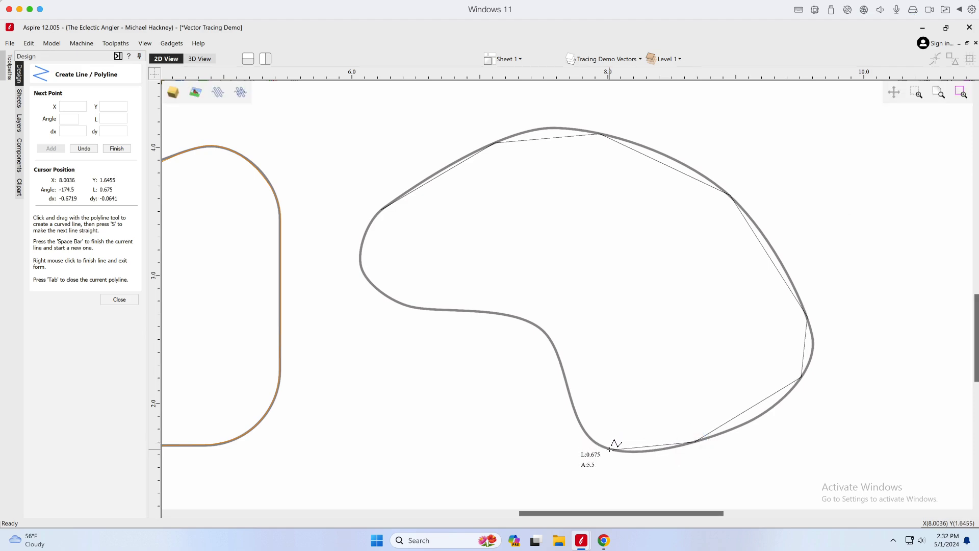
pyautogui.click(610, 448)
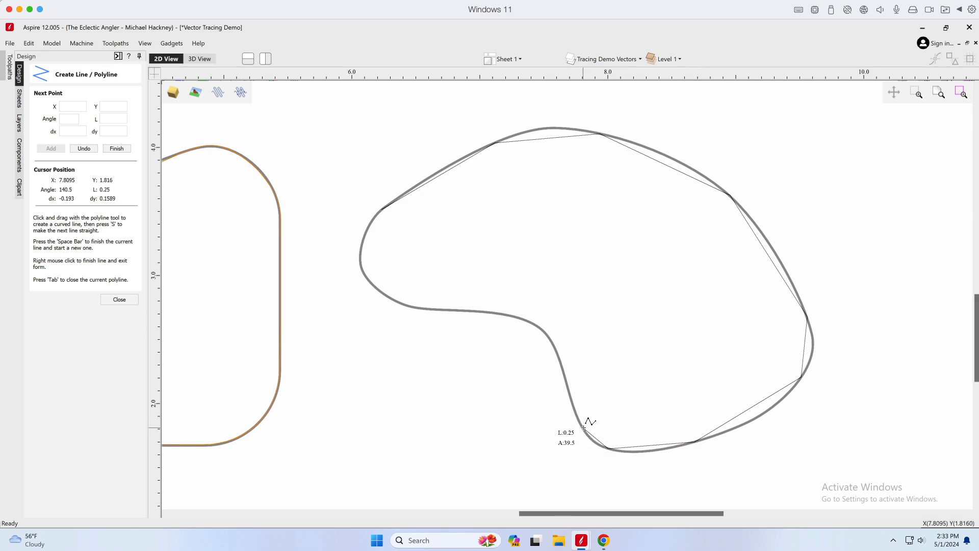
pyautogui.click(585, 431)
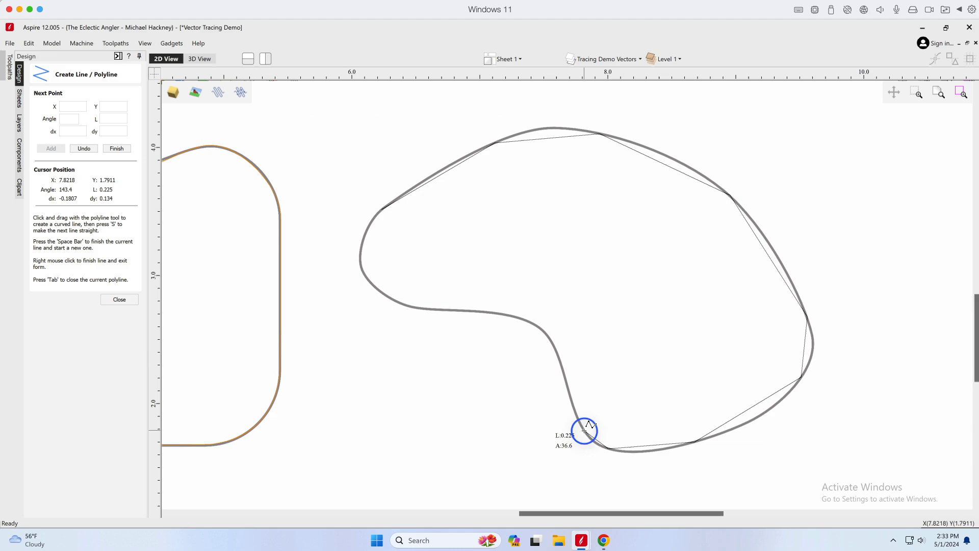
pyautogui.click(558, 353)
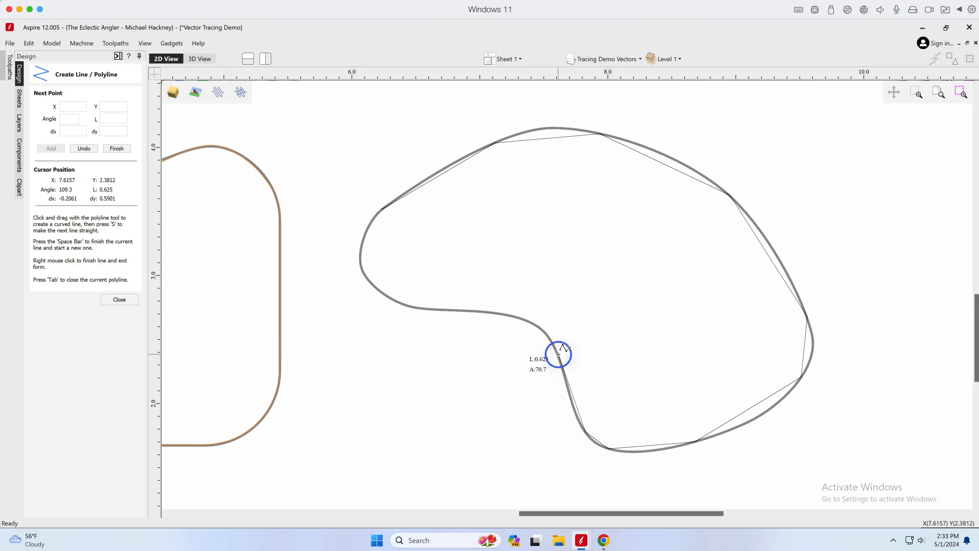
pyautogui.click(523, 320)
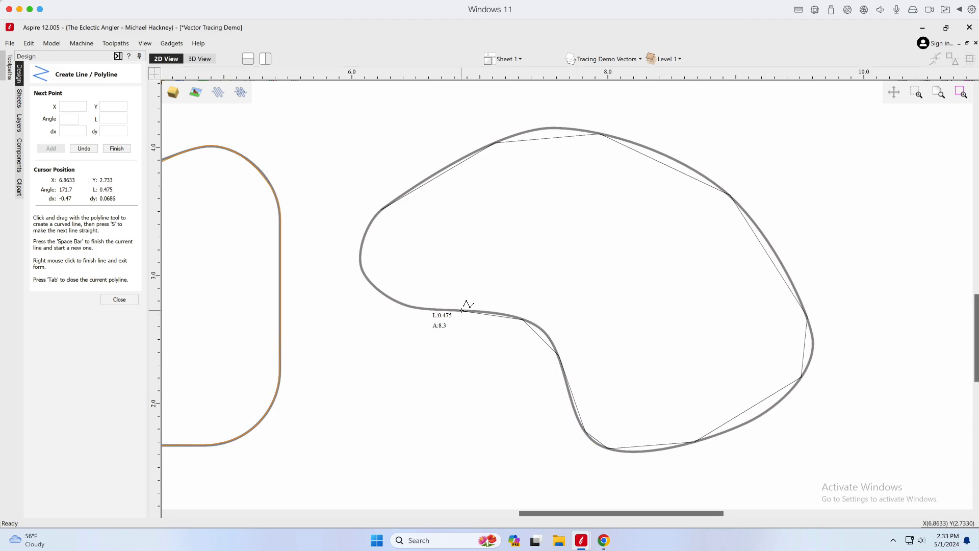
pyautogui.click(440, 309)
pyautogui.click(402, 304)
pyautogui.click(367, 280)
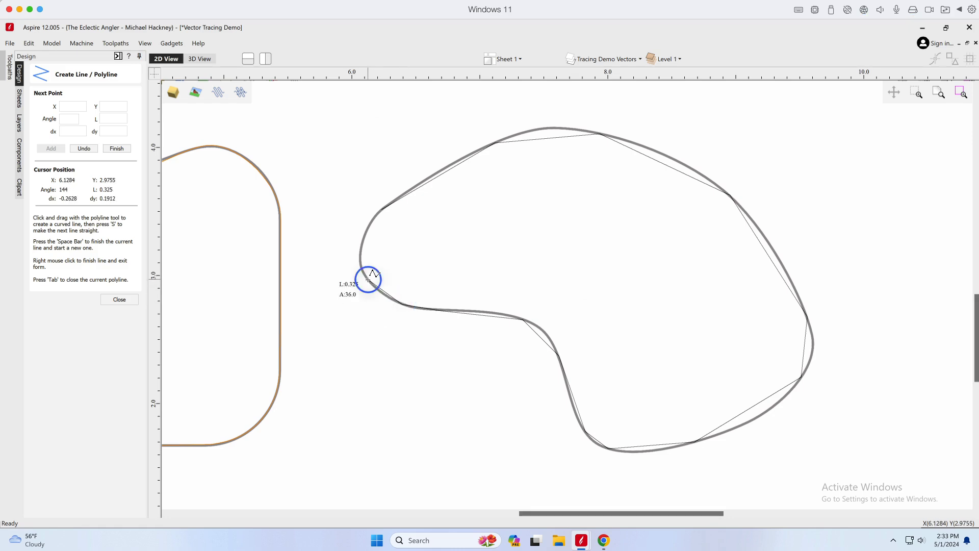
pyautogui.click(361, 245)
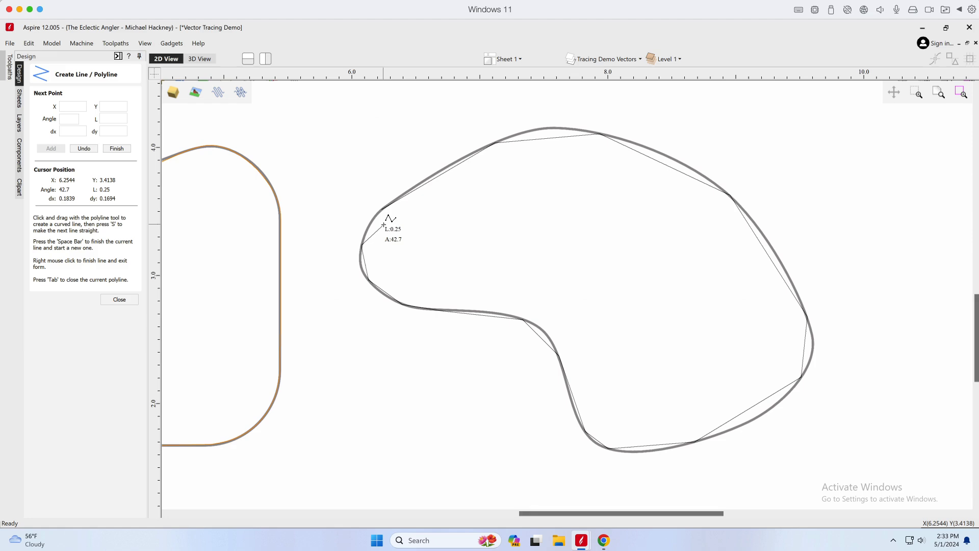
pyautogui.press('Tab')
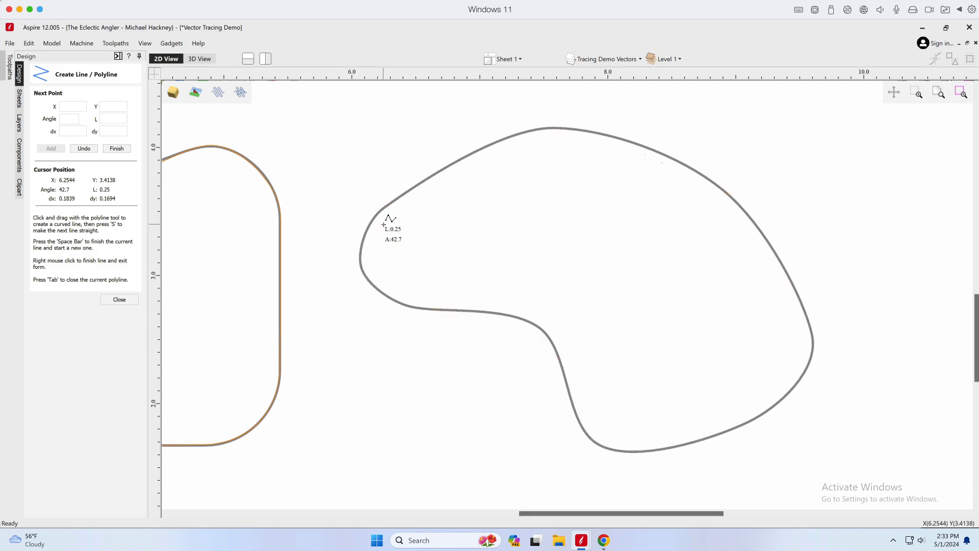
pyautogui.click(119, 297)
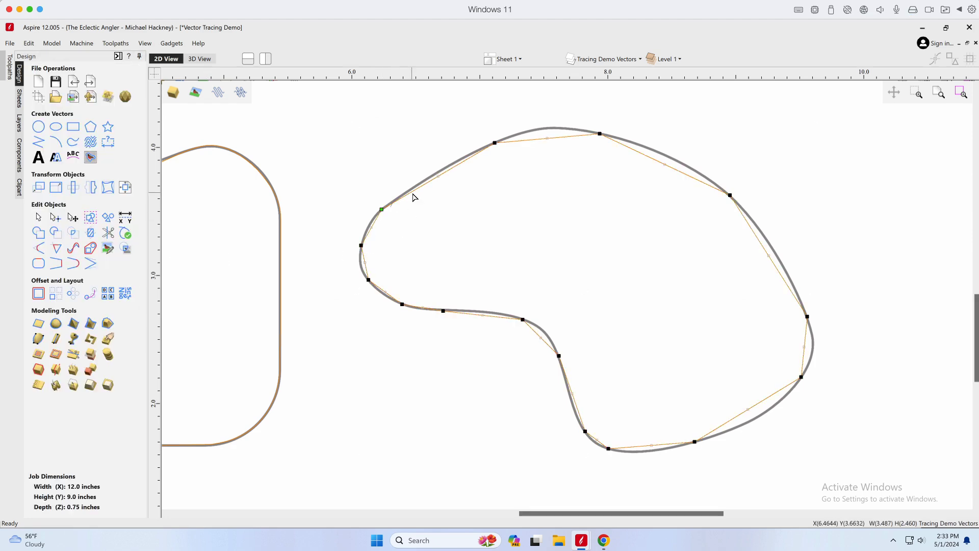
# - Smooth all points of the kidney-shaped polyline and adjust the handles along its top and right side to follow the outline
pyautogui.moveTo(328, 109); pyautogui.dragTo(851, 473)
pyautogui.press('c')
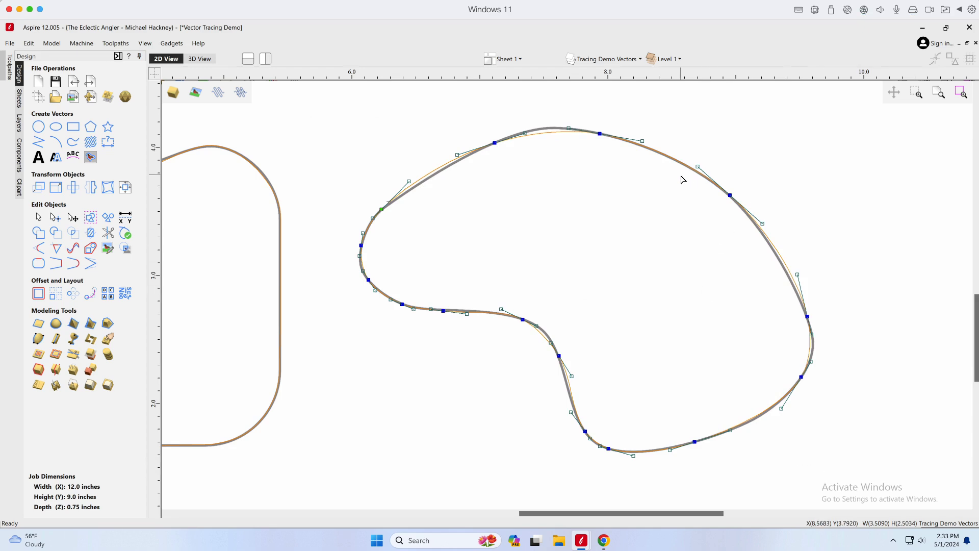
pyautogui.moveTo(524, 132); pyautogui.dragTo(564, 123)
pyautogui.moveTo(642, 141); pyautogui.dragTo(646, 141)
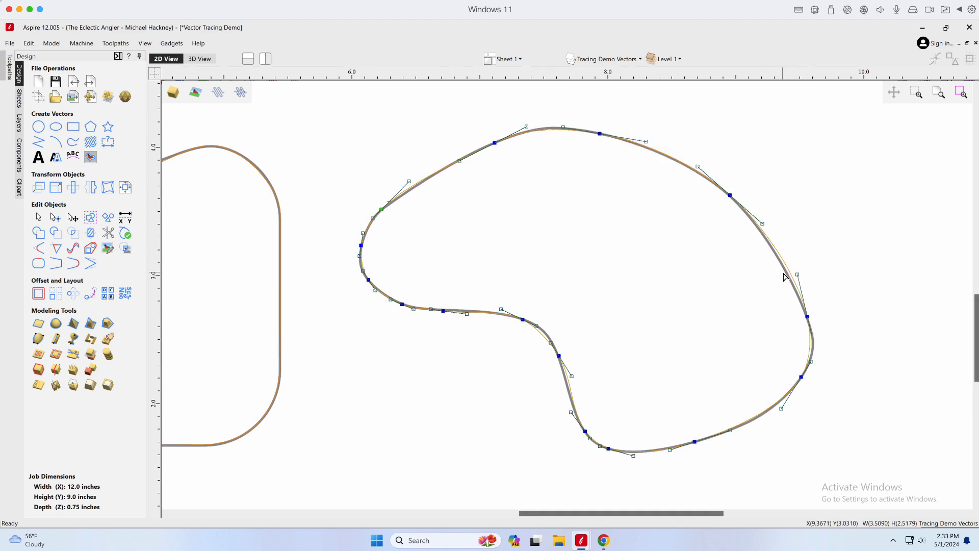
pyautogui.moveTo(793, 274); pyautogui.dragTo(792, 276)
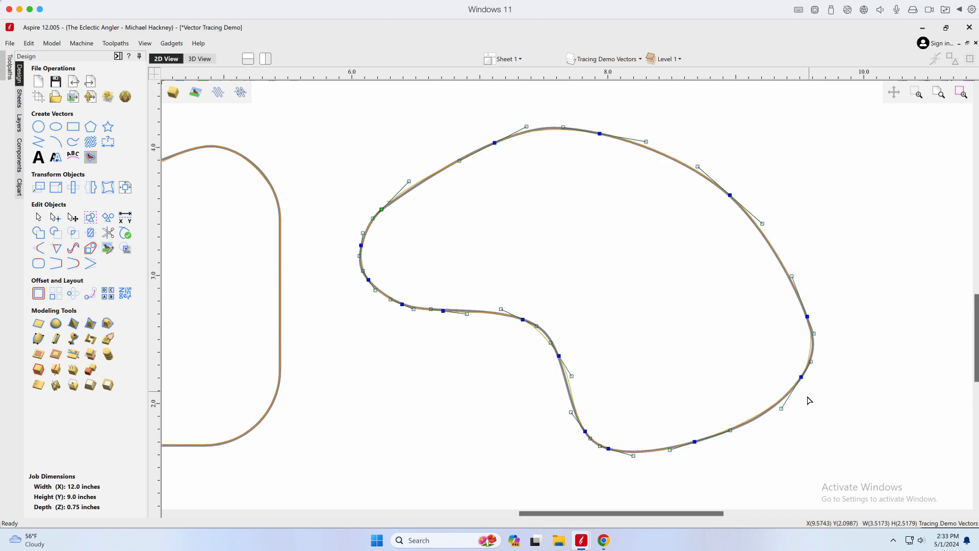
pyautogui.click(801, 377)
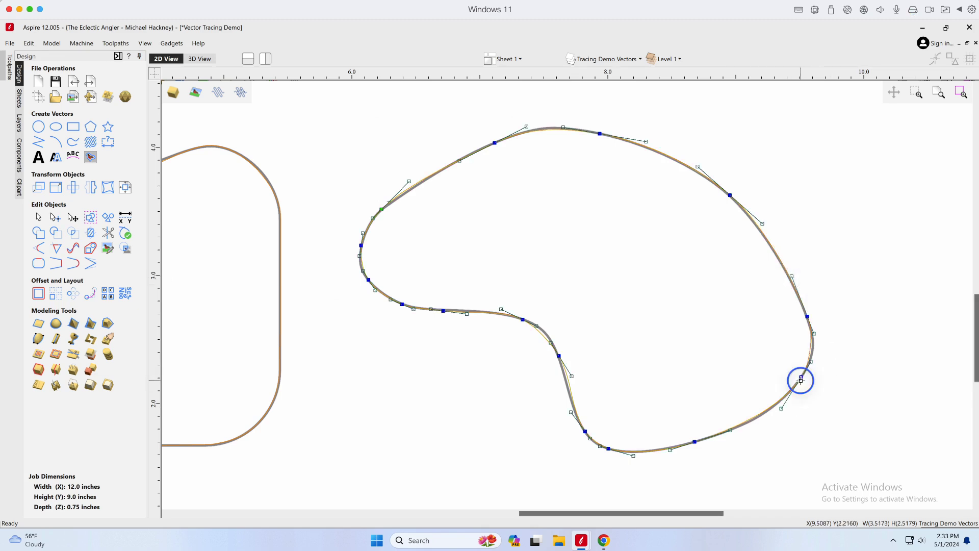
pyautogui.moveTo(813, 335); pyautogui.dragTo(817, 341)
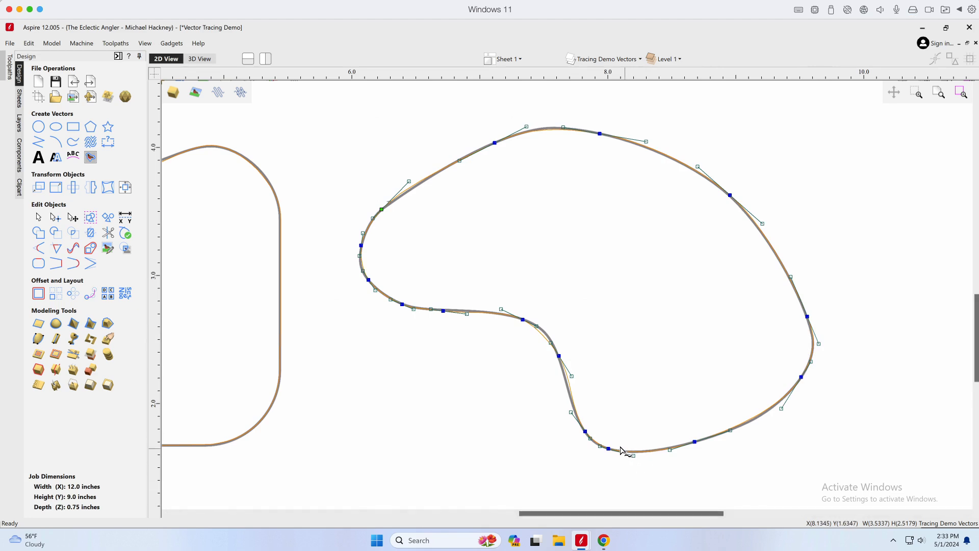
# - Refine the kidney shape's handles at the inner bend, lower edge and start point, and leave the finished vector deselected
pyautogui.moveTo(572, 376); pyautogui.dragTo(568, 383)
pyautogui.click(541, 328)
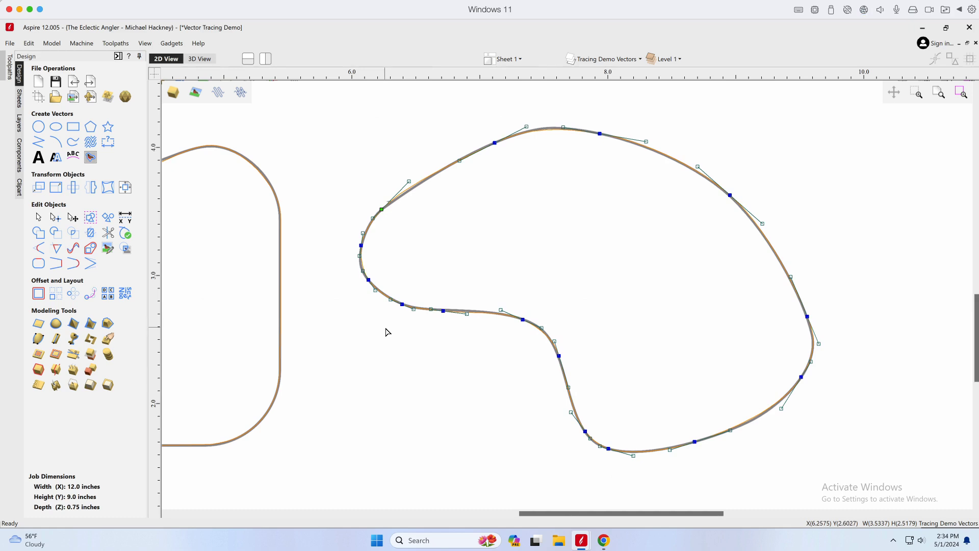
pyautogui.click(733, 431)
pyautogui.moveTo(409, 181); pyautogui.dragTo(412, 183)
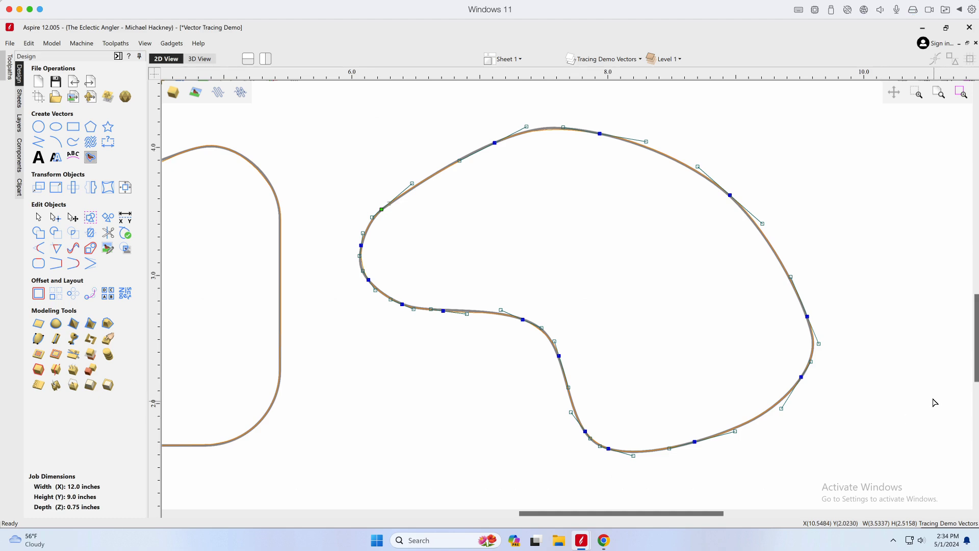
pyautogui.click(468, 312)
pyautogui.scroll(-3, 798, 322)
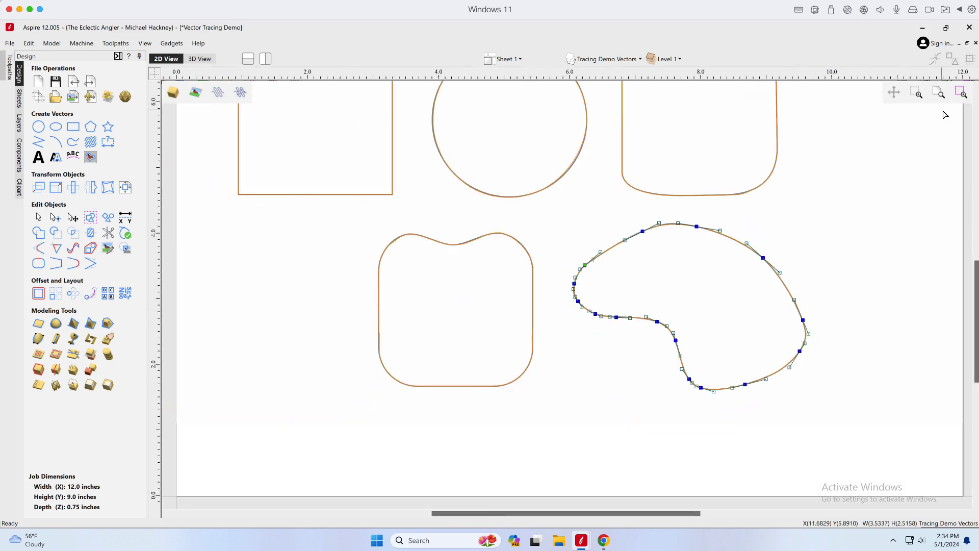
pyautogui.click(939, 92)
pyautogui.click(776, 293)
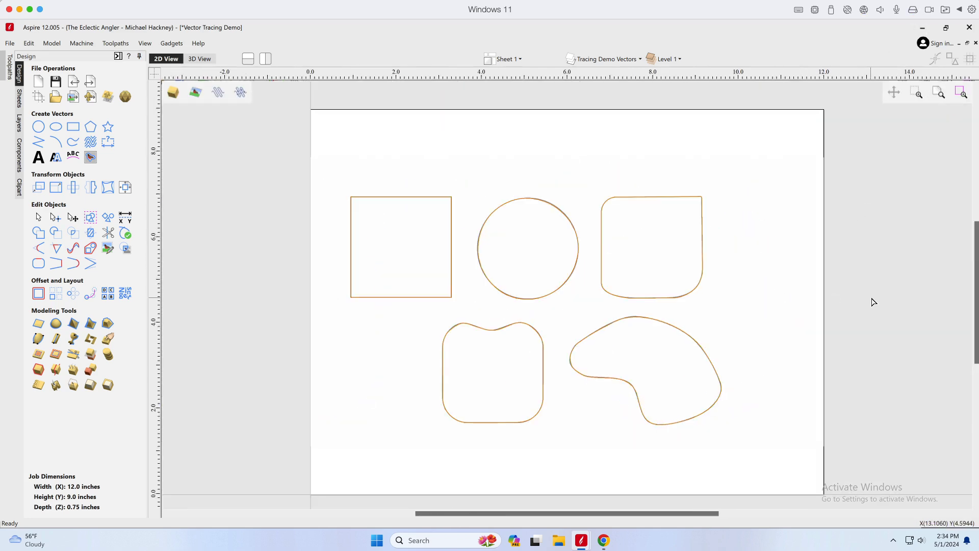